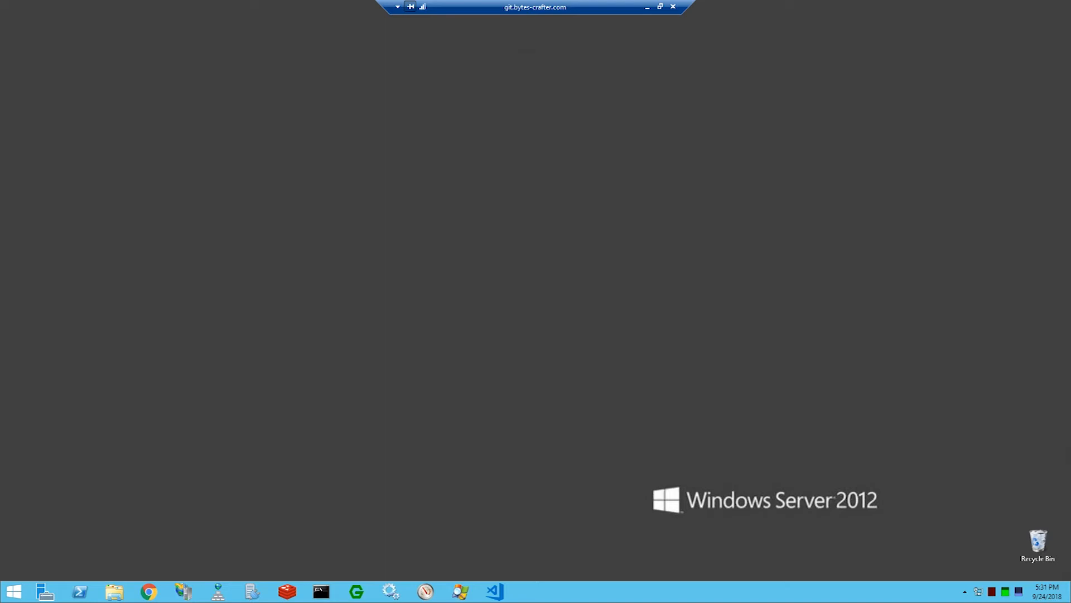
Step: Search for "backup" and open Windows Server Backup
click(22, 598)
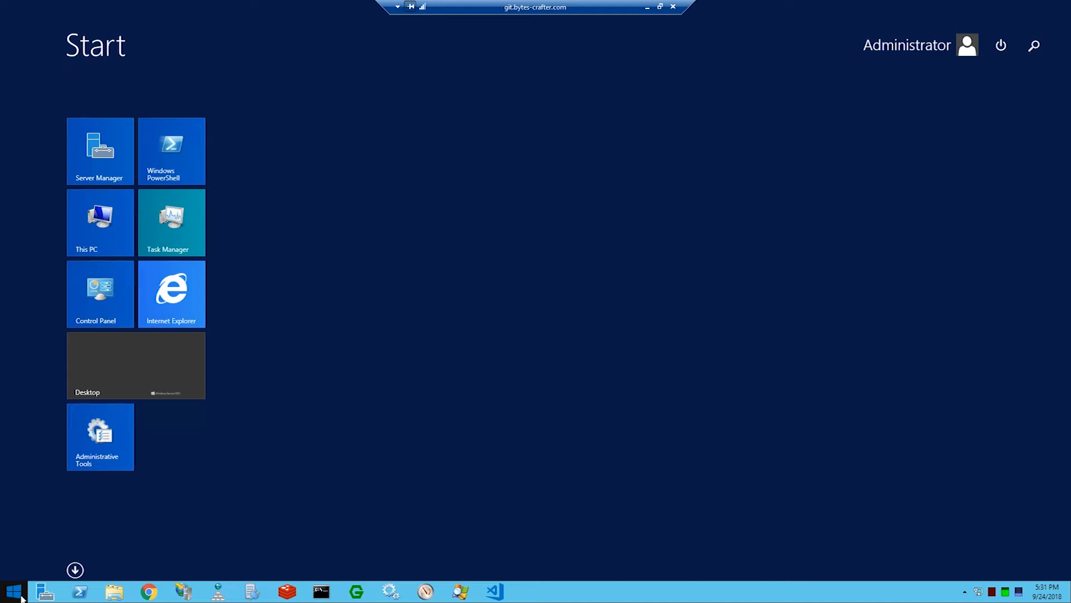
text(backup)
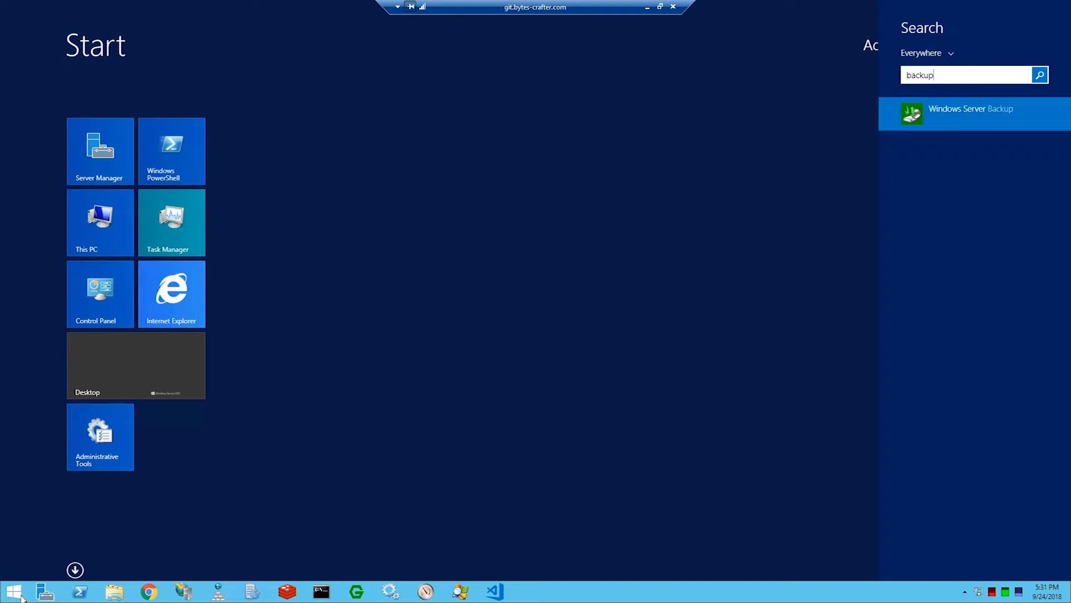
key(Return)
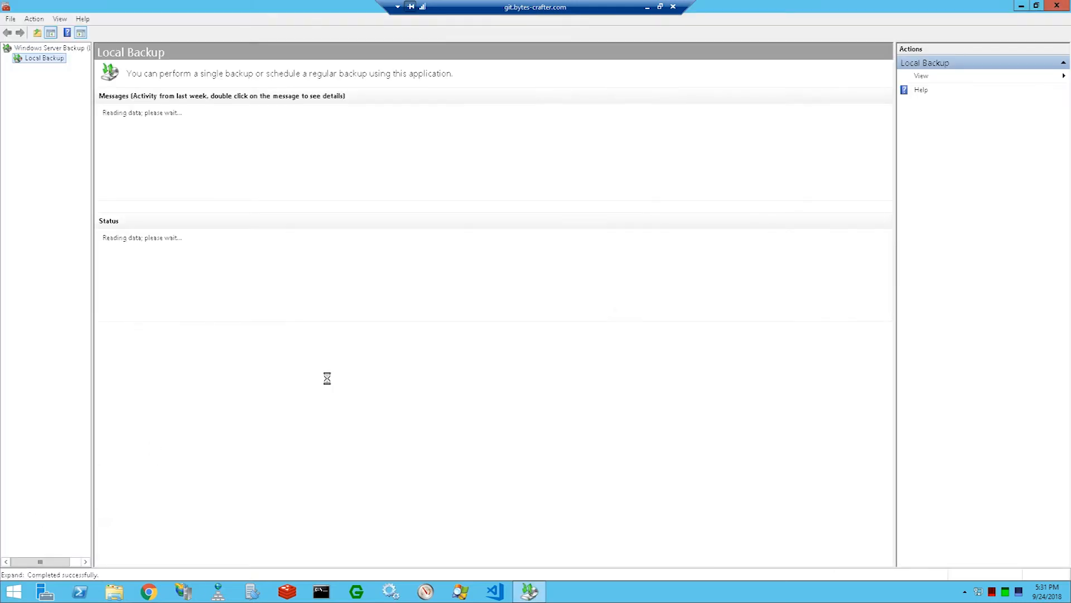
key(super+e)
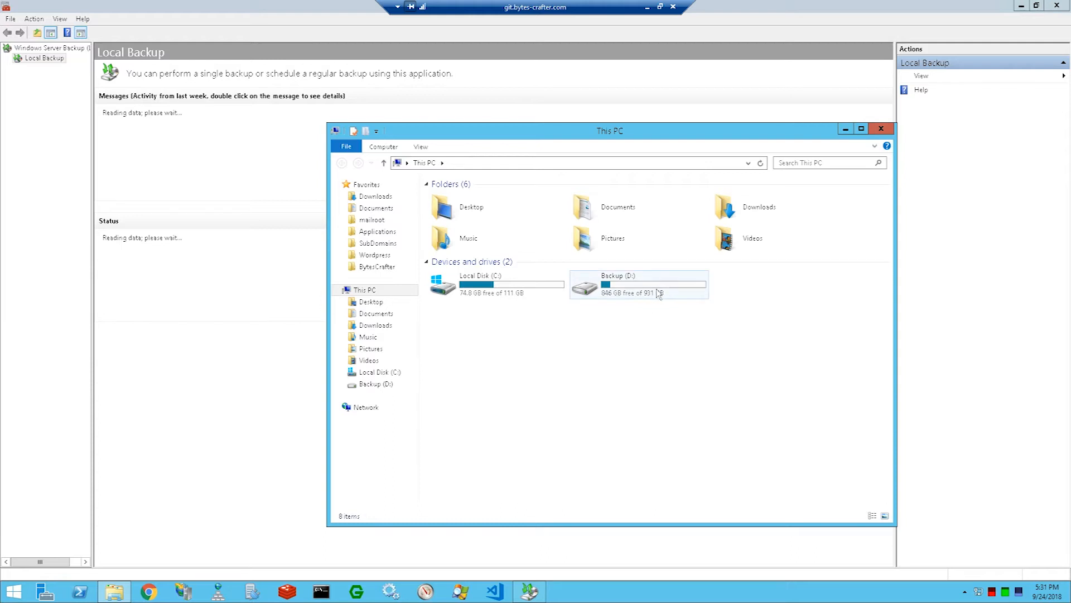
double_click(648, 291)
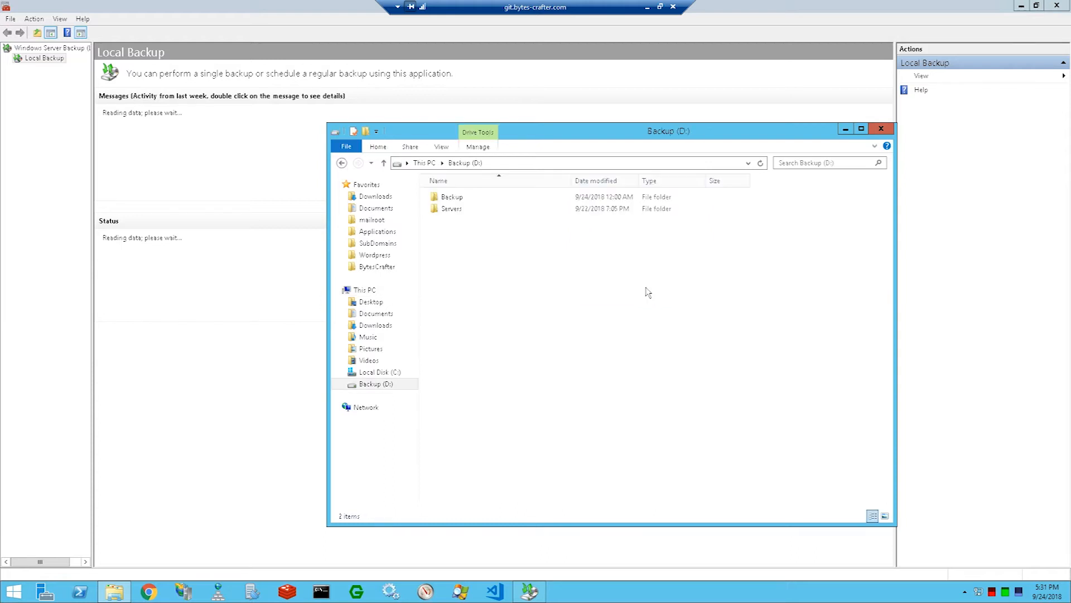
double_click(452, 197)
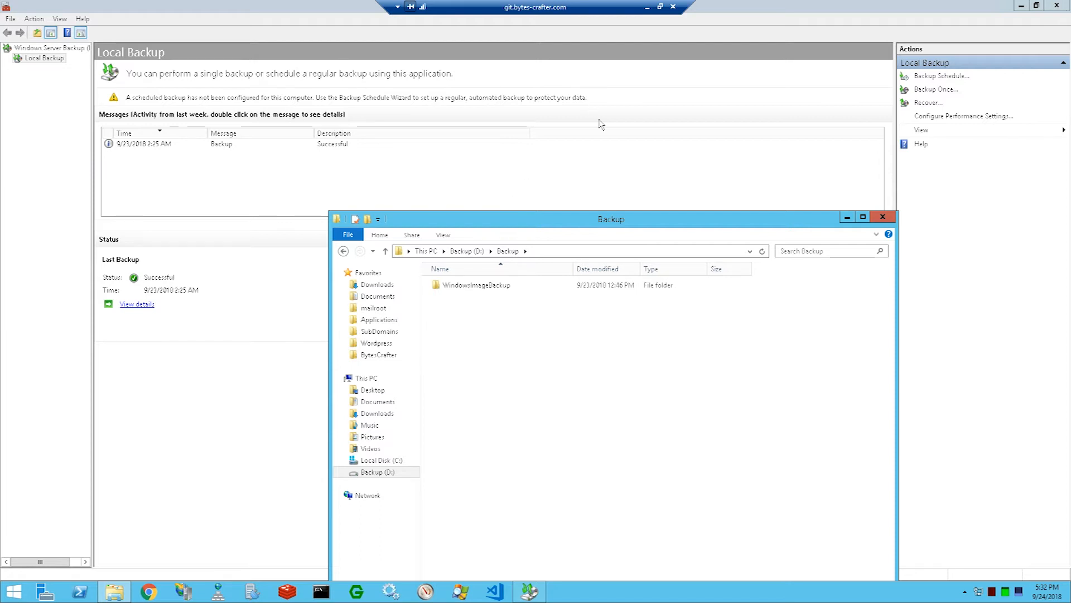
double_click(540, 291)
double_click(541, 291)
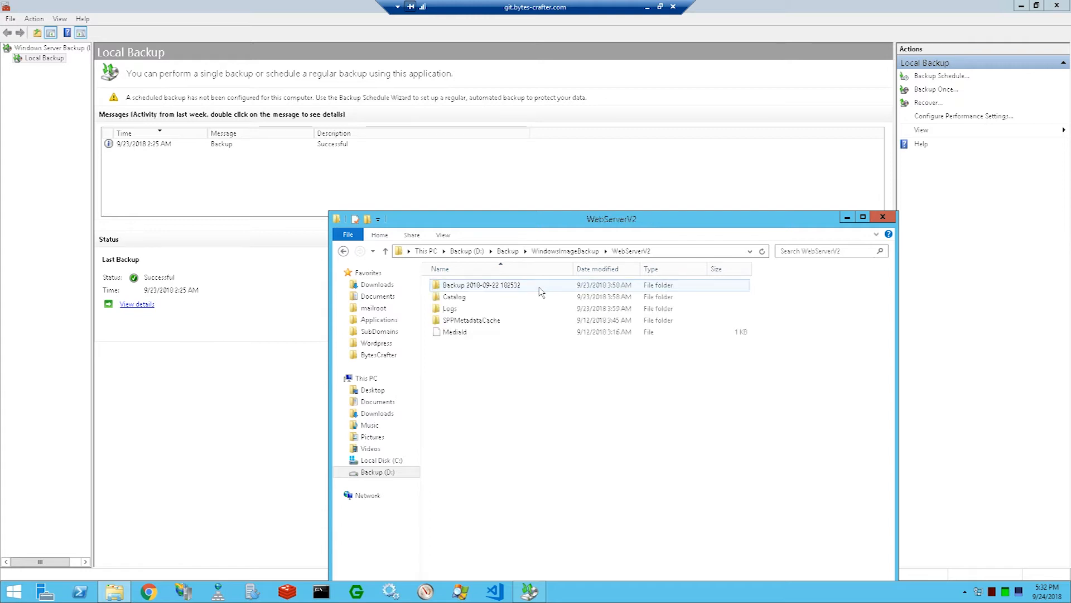
double_click(488, 286)
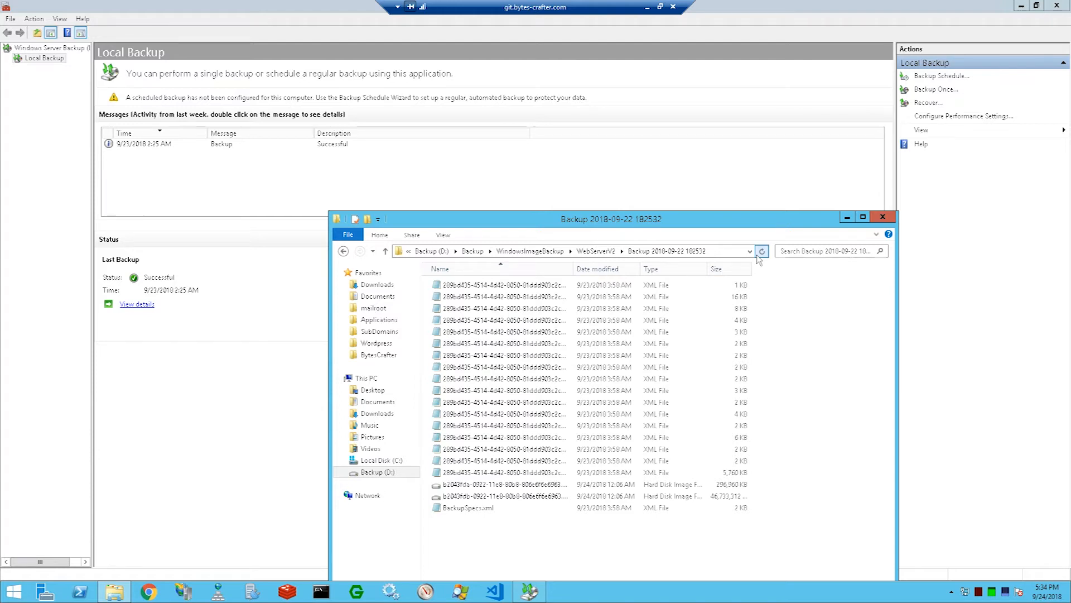
click(883, 216)
click(1057, 5)
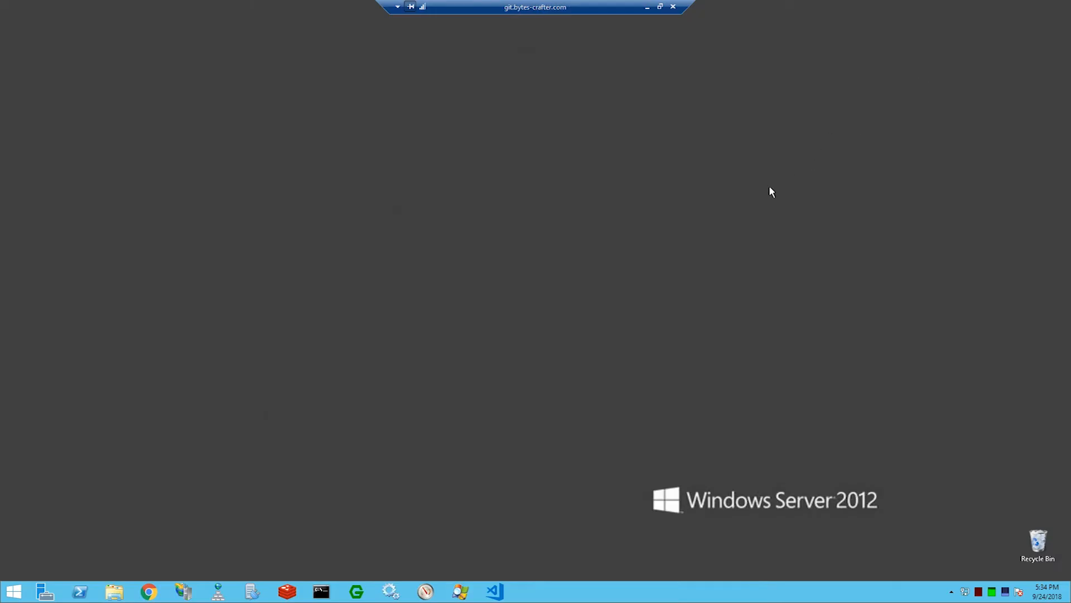
Step: Open Computer Management and show Disk Management
click(15, 590)
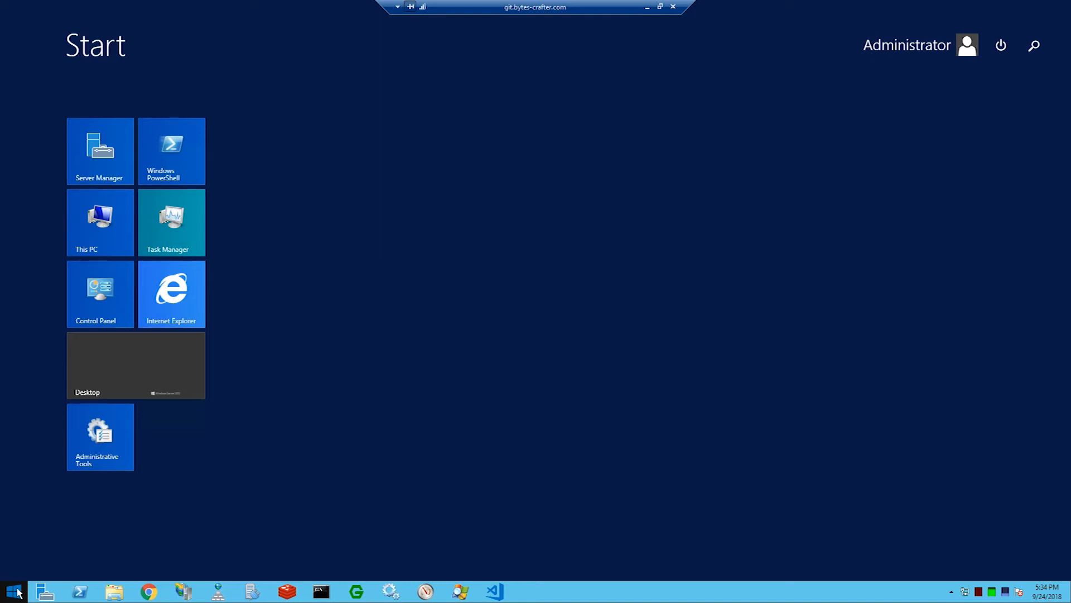
text(computer Management)
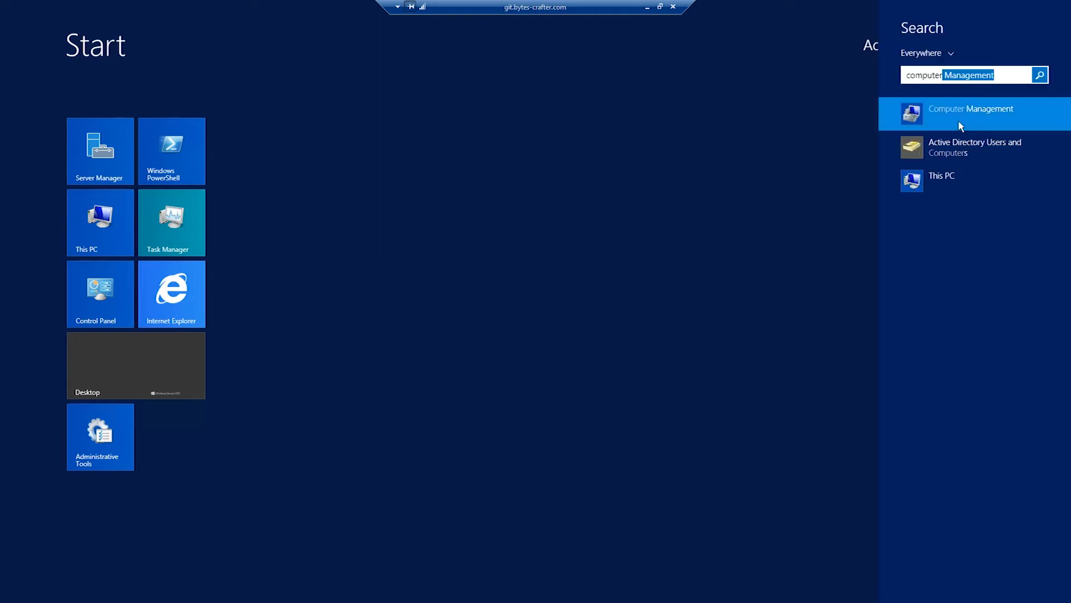
click(959, 123)
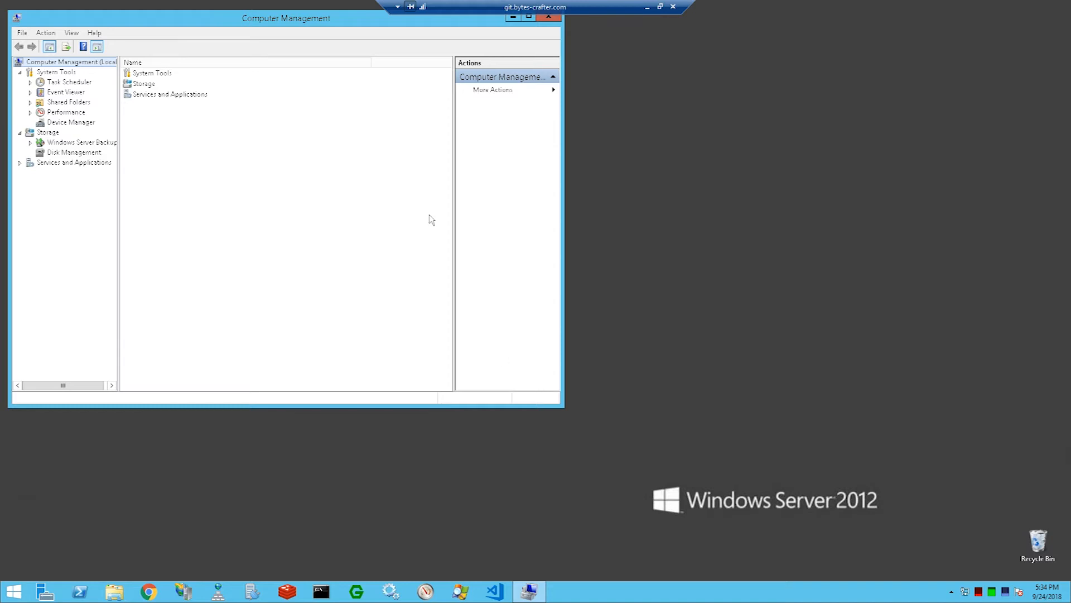
drag(246, 20, 494, 53)
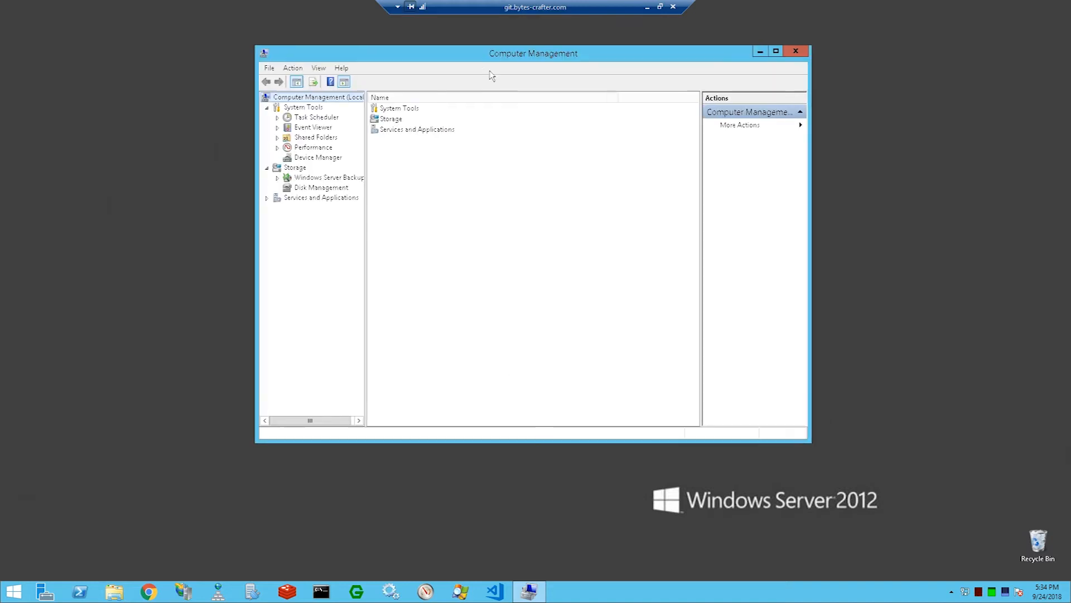
click(322, 189)
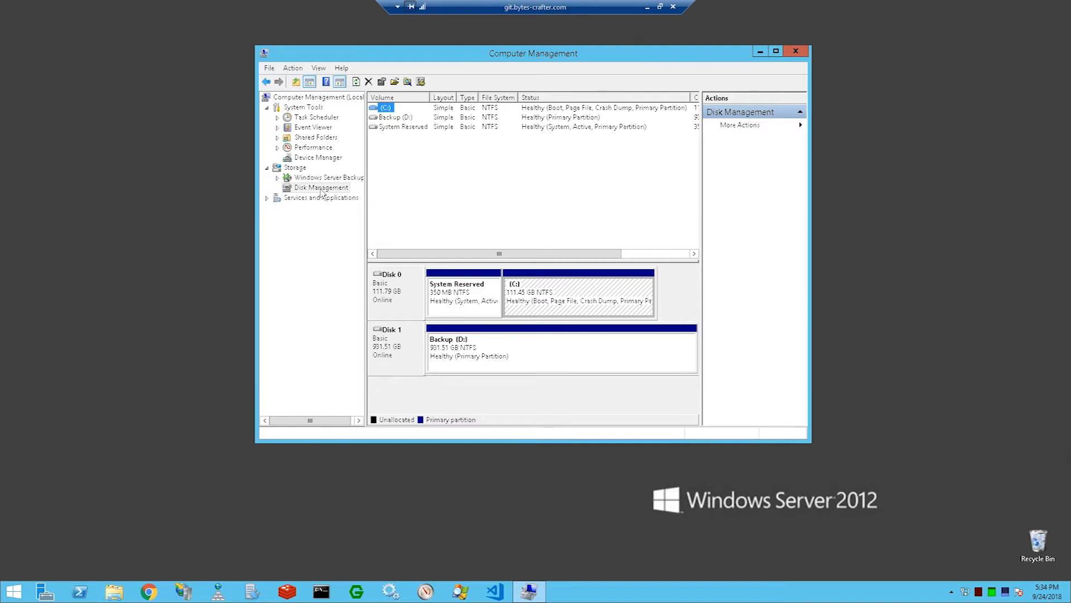
Step: Start creating a new VHD and set its location to the Backup (D:) drive with the file name WinSer12-WebServerV2-Backup
right_click(313, 191)
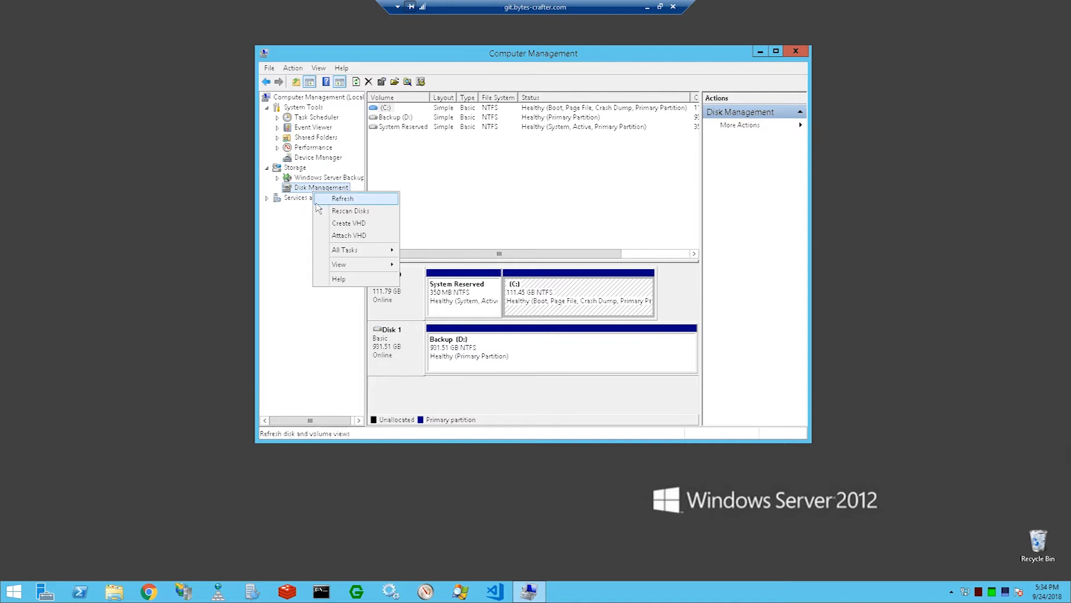
click(366, 223)
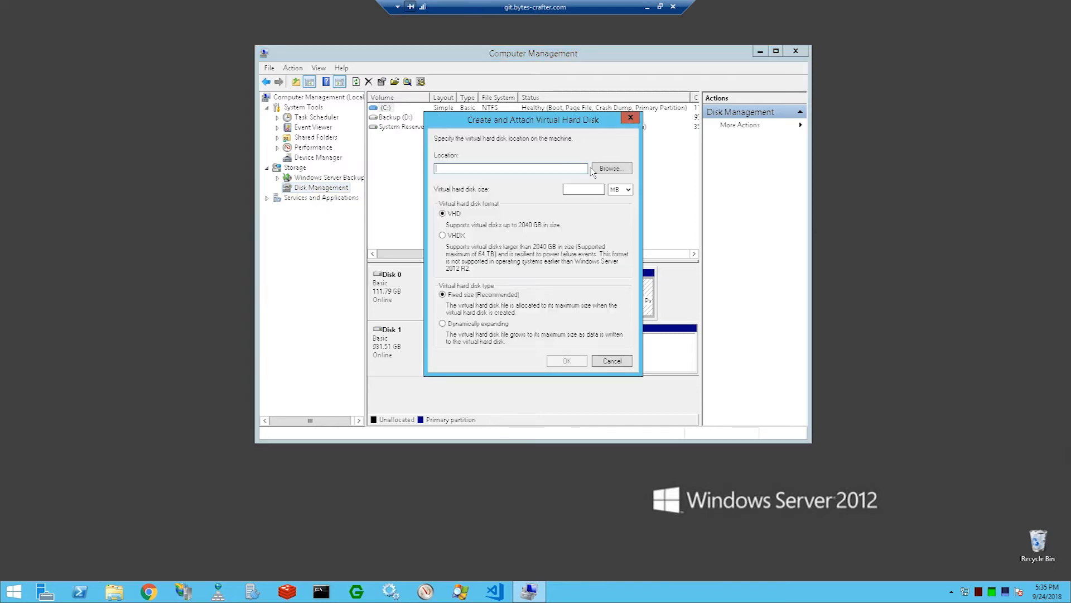
click(607, 169)
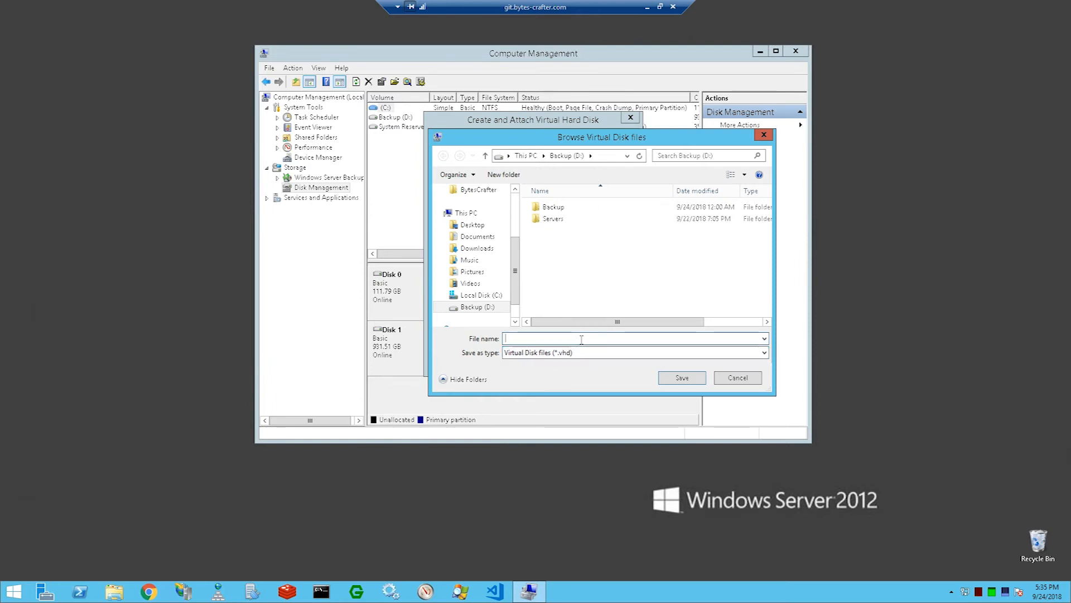
text(WinSer12-)
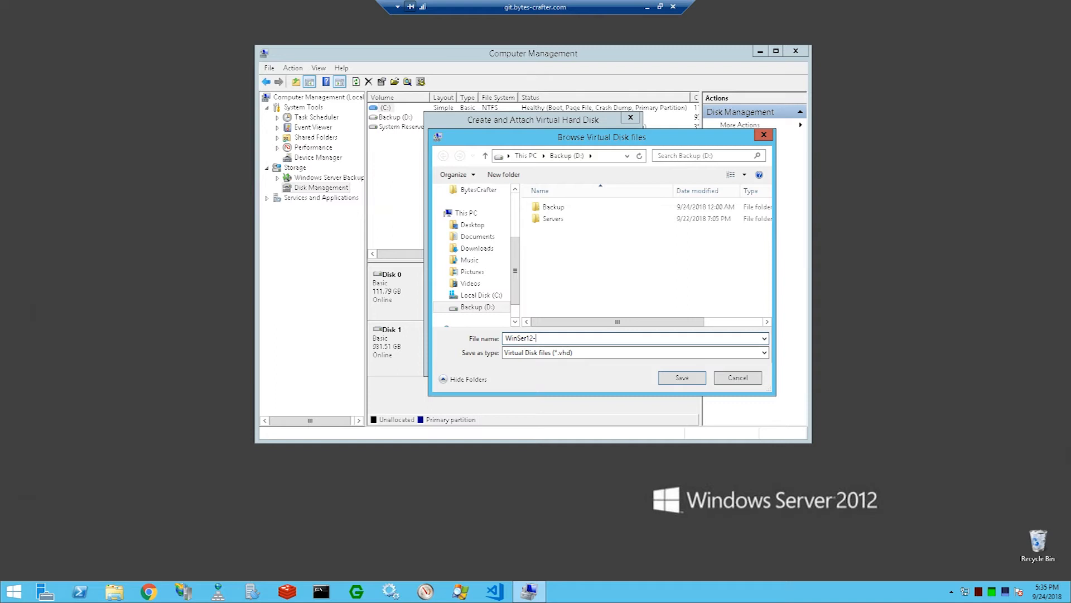
text(WebServerV2-Backup)
click(683, 378)
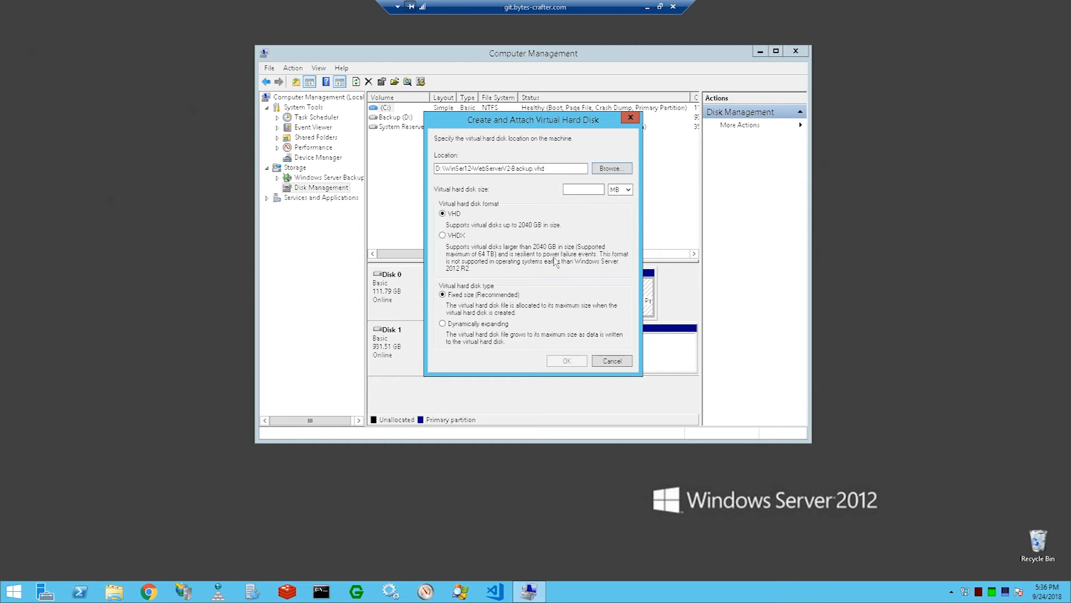
Step: Set the virtual hard disk size to 120 GB
click(620, 189)
click(622, 205)
click(603, 192)
text(120)
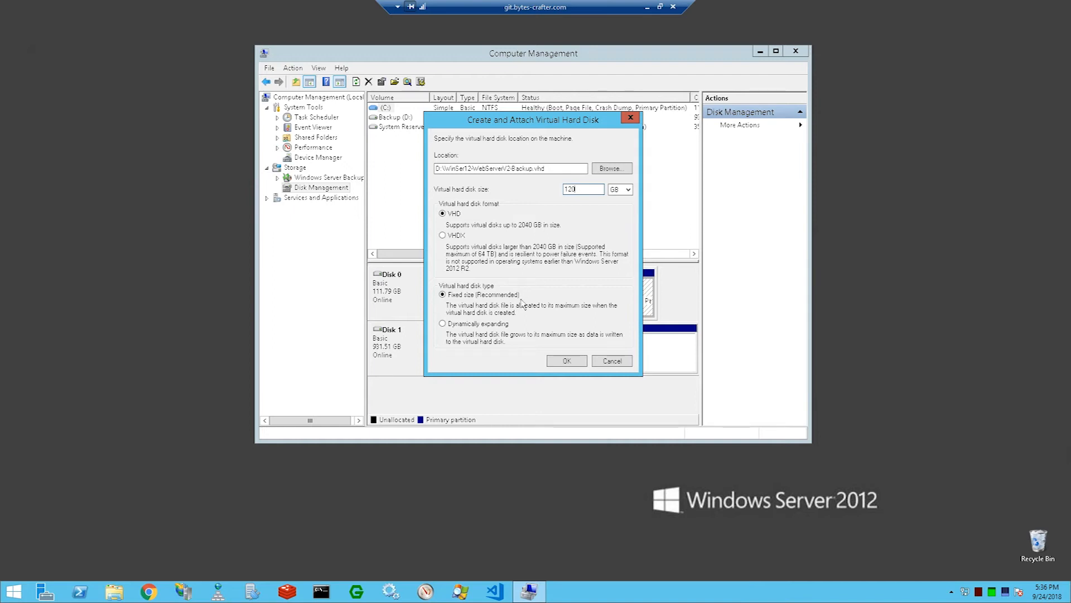
Step: Check the total size of Local Disk (C:) in File Explorer and return to the virtual hard disk dialog
click(114, 592)
click(495, 347)
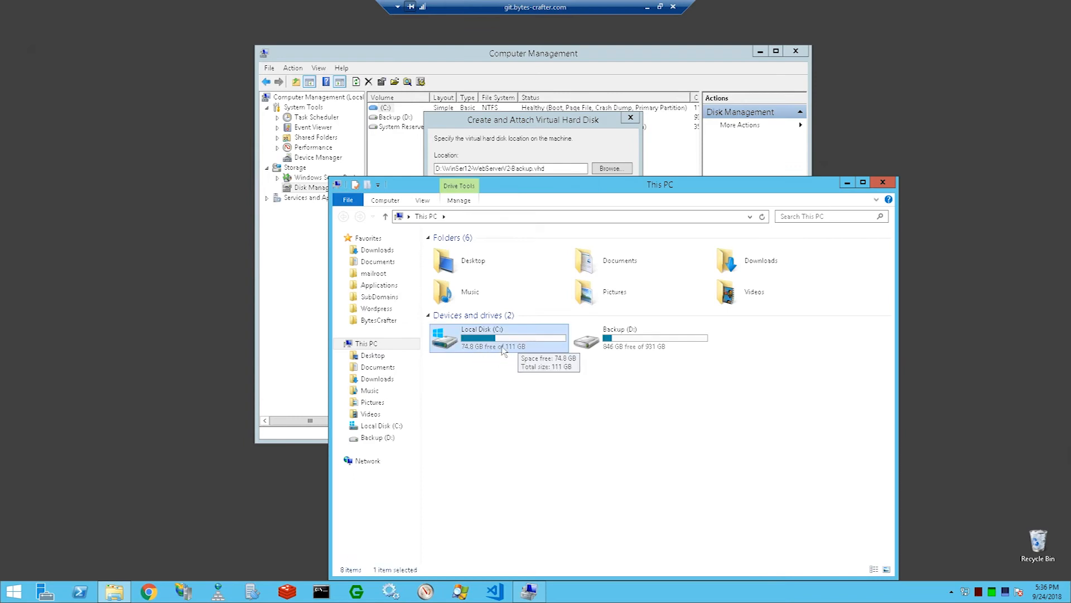
drag(572, 190, 554, 222)
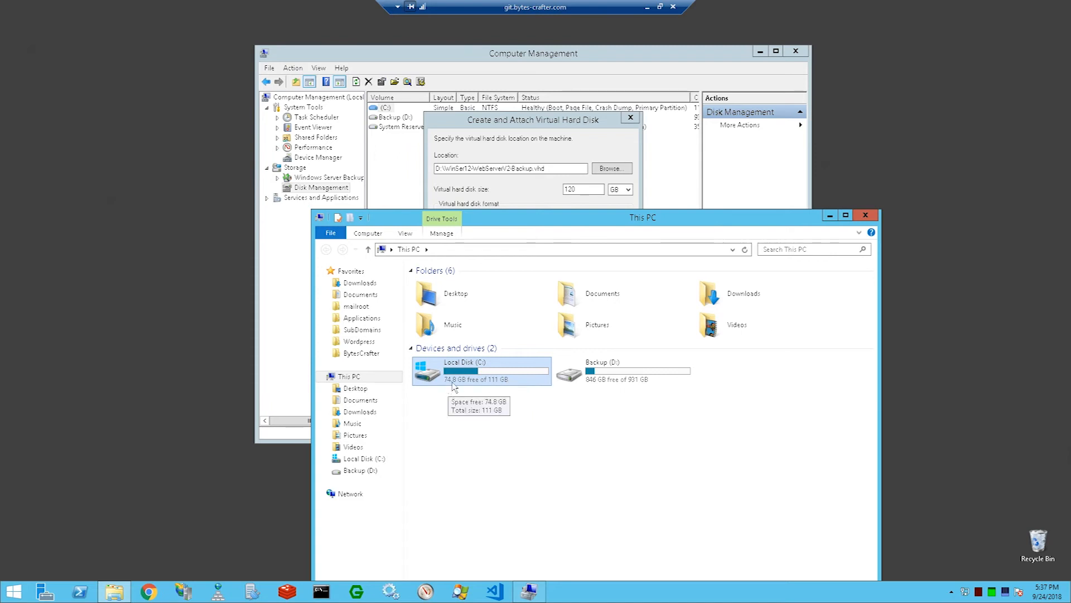
drag(627, 218, 589, 353)
click(499, 298)
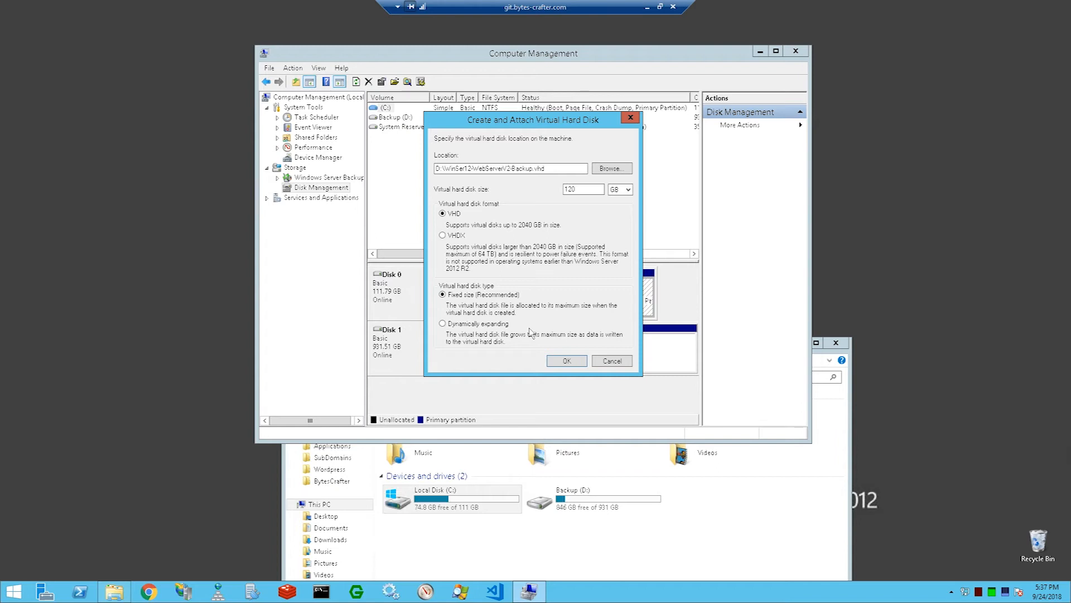
Step: Choose the virtual hard disk type, and create and attach the 120 GB disk
click(586, 189)
click(467, 498)
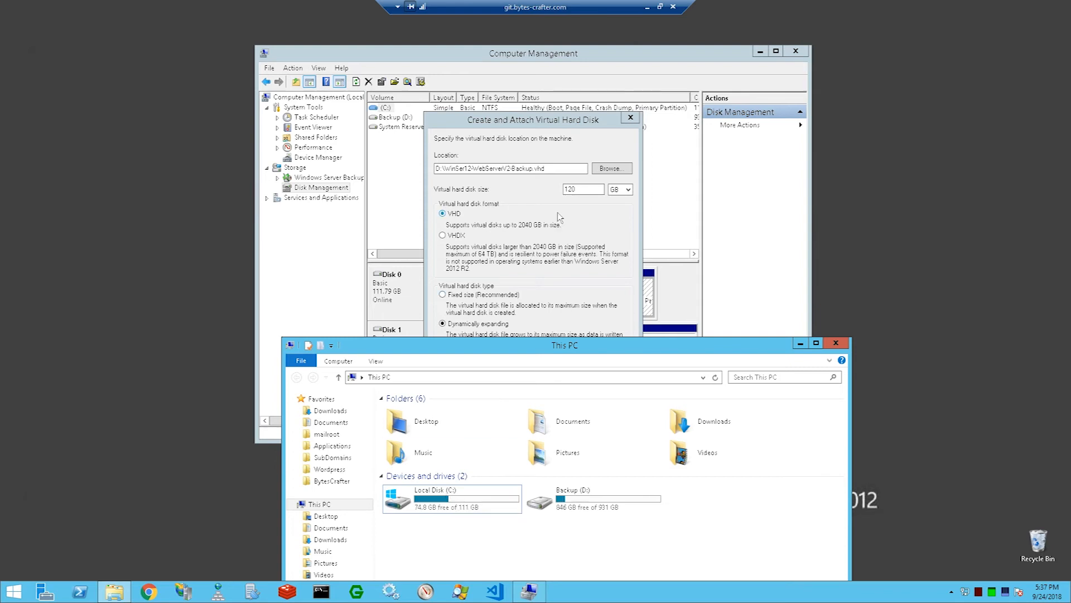
click(577, 190)
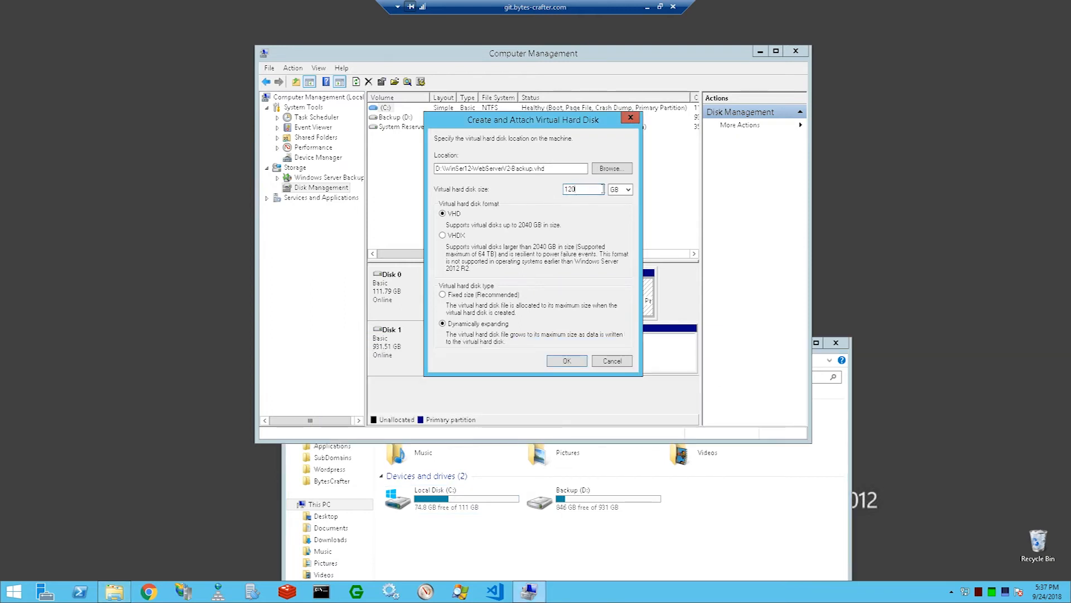
click(490, 296)
click(581, 362)
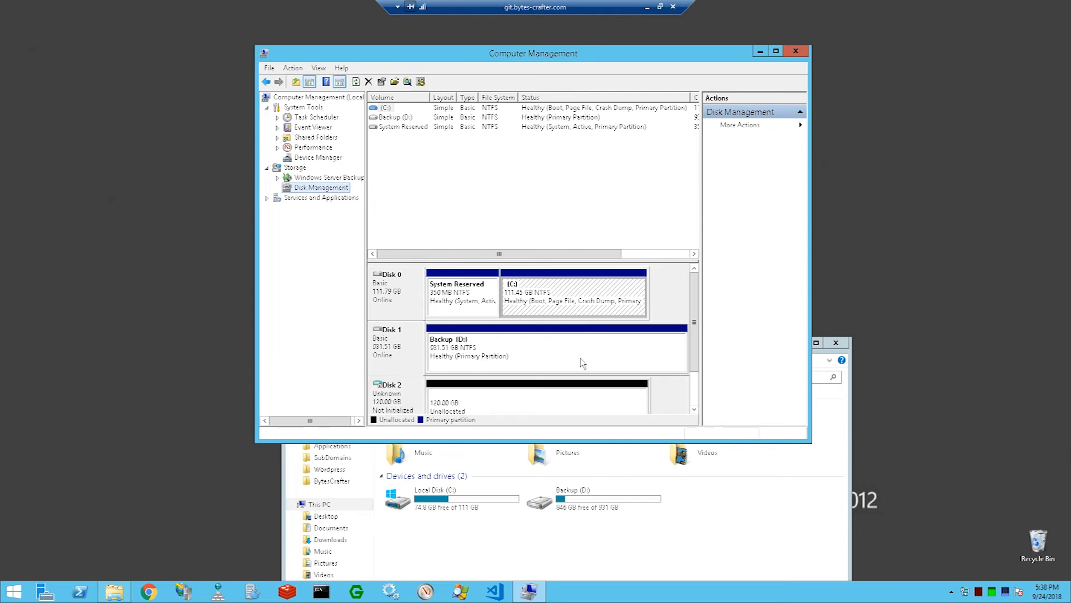
Step: Examine the new Disk 2 and its unallocated space, and compare it with the drives listed in File Explorer
click(695, 385)
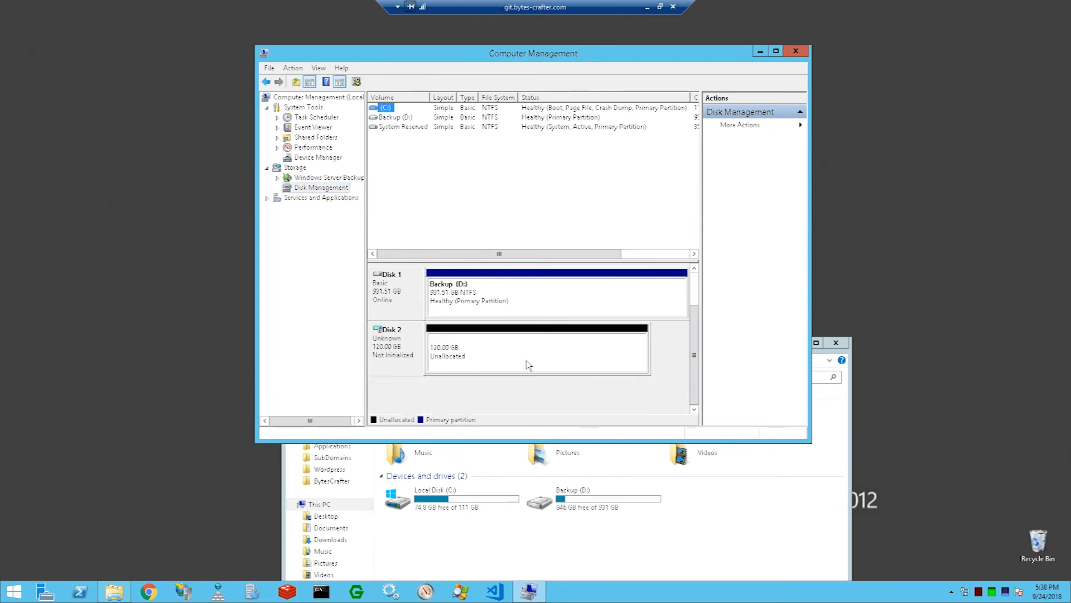
click(420, 361)
click(470, 354)
click(387, 356)
click(453, 355)
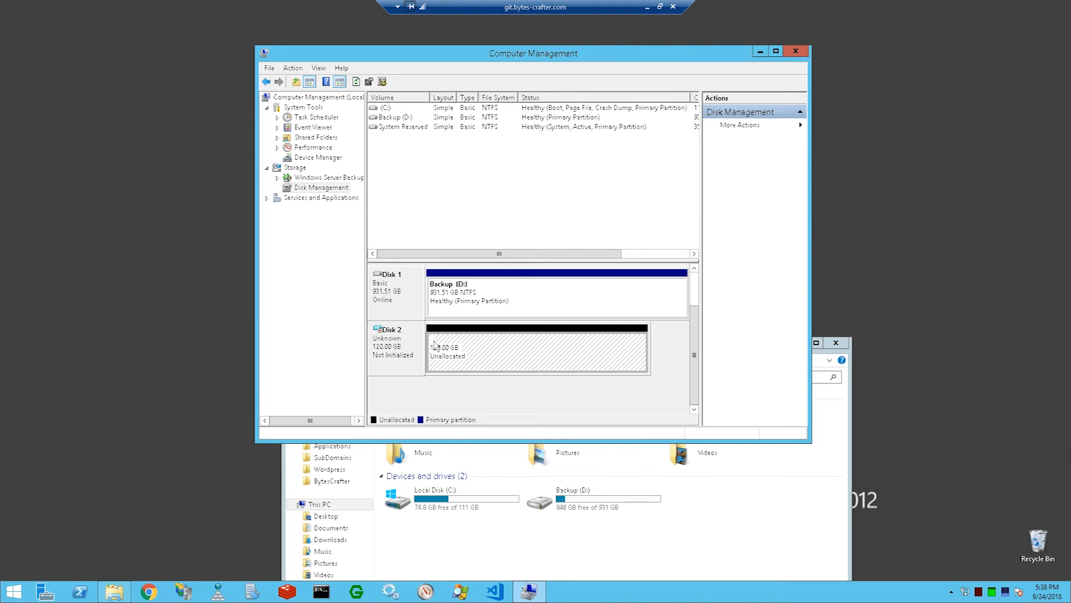
click(450, 537)
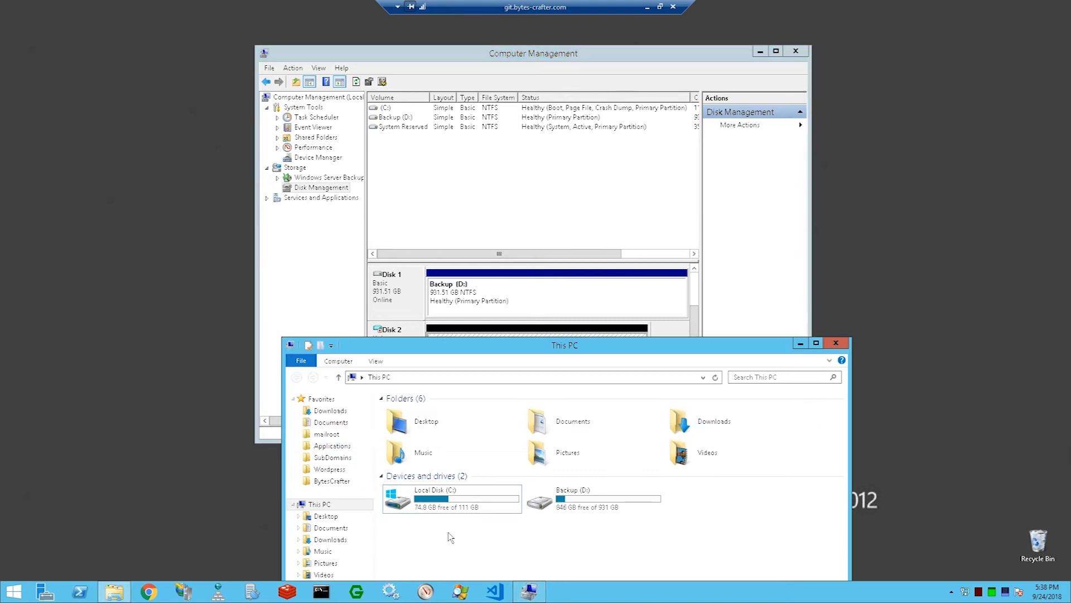
drag(438, 340, 686, 182)
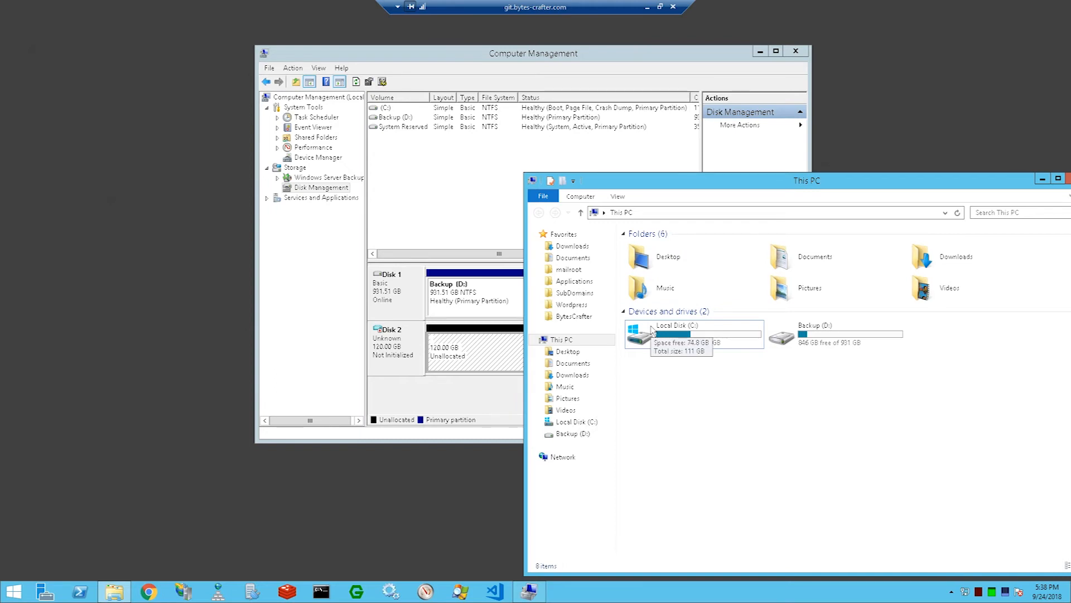
Step: Initialize Disk 2 with the MBR (Master Boot Record) partition style
click(394, 362)
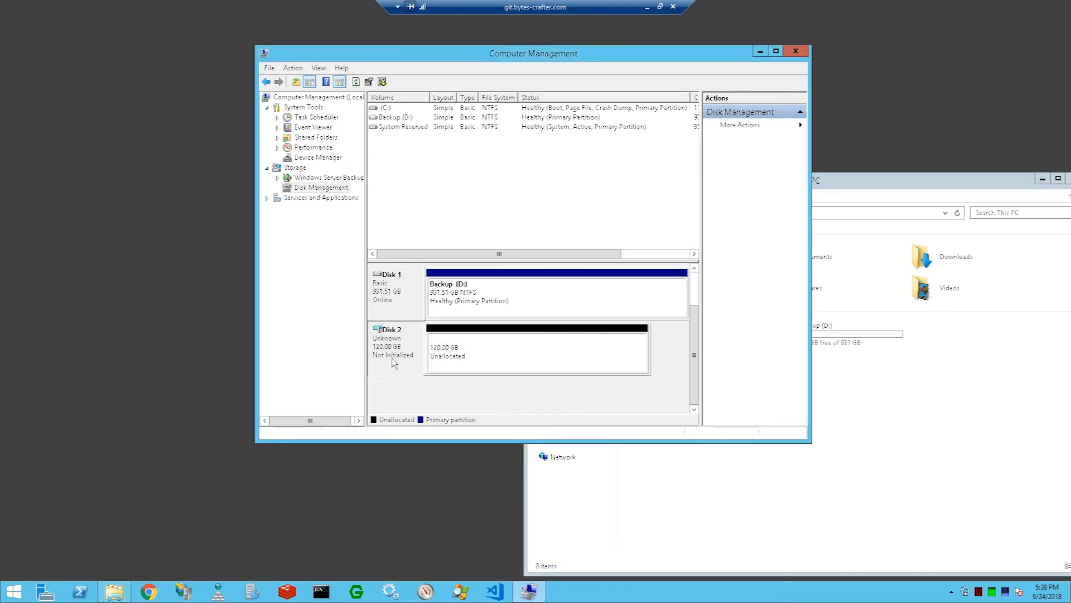
right_click(400, 335)
click(407, 342)
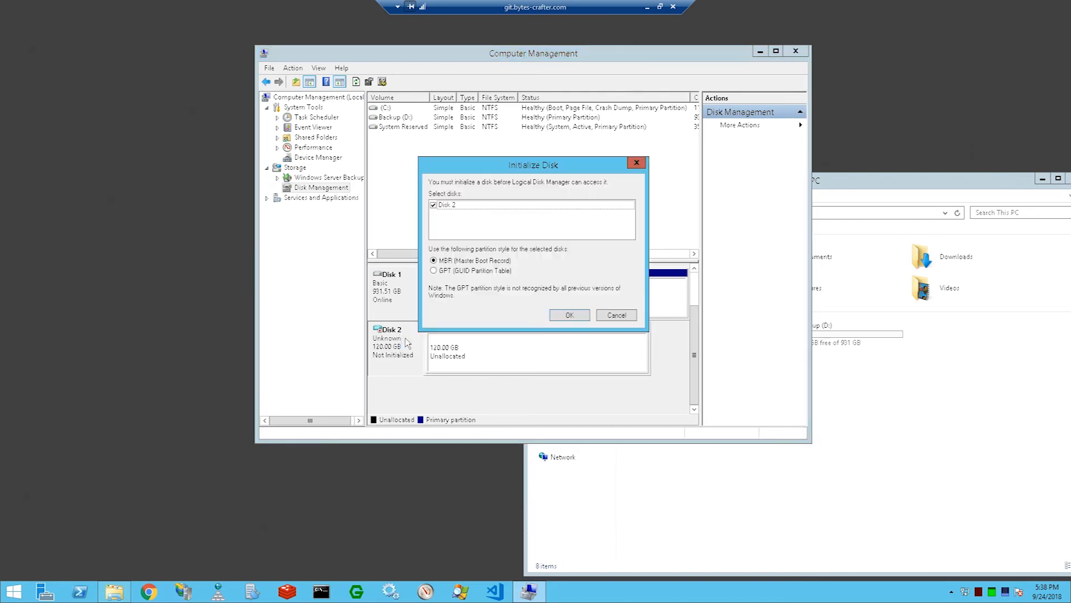
drag(484, 164, 578, 174)
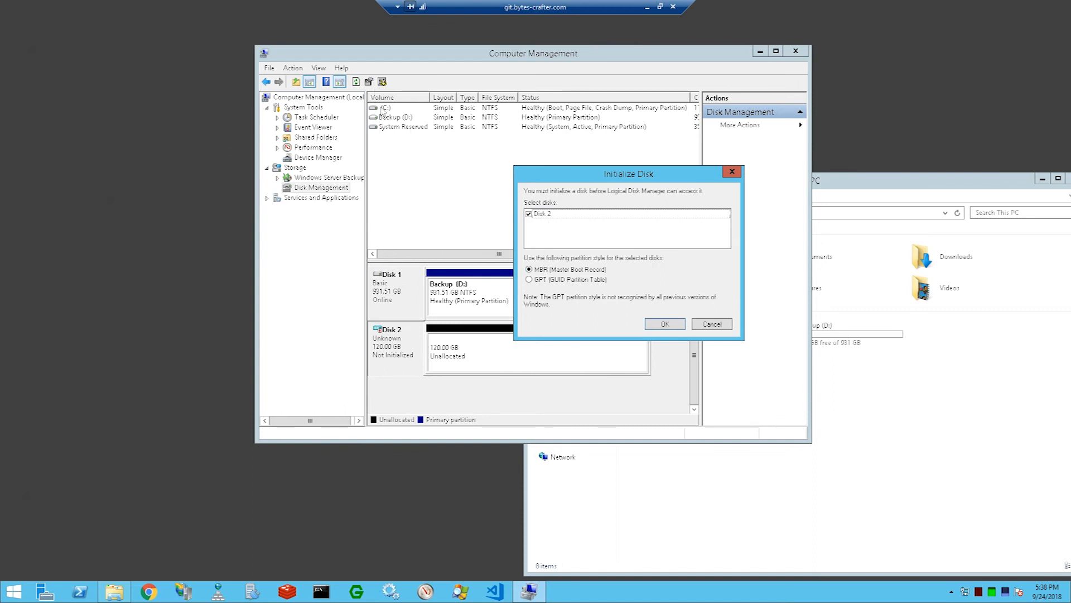
click(828, 177)
key(alt+Tab)
click(657, 326)
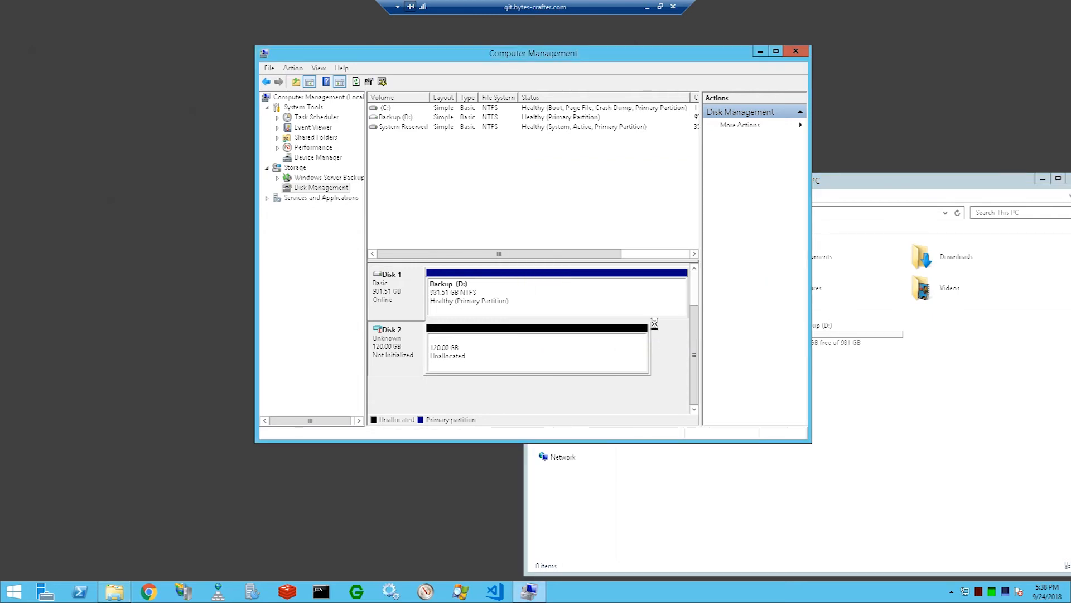
Step: Start a new simple volume on Disk 2's unallocated space and accept the full volume size of 122877 MB
right_click(471, 341)
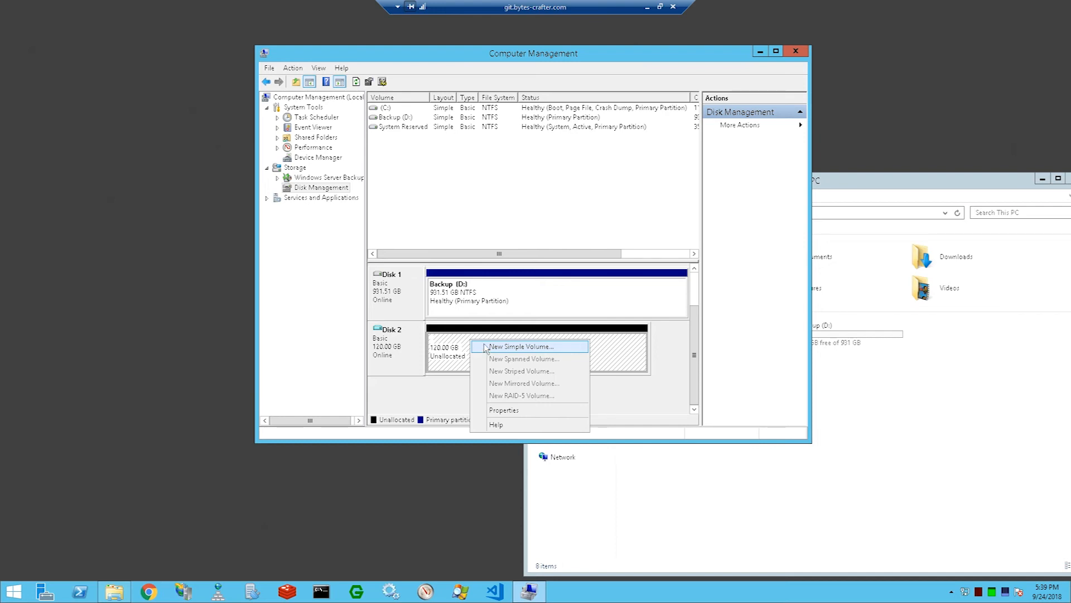
key(Escape)
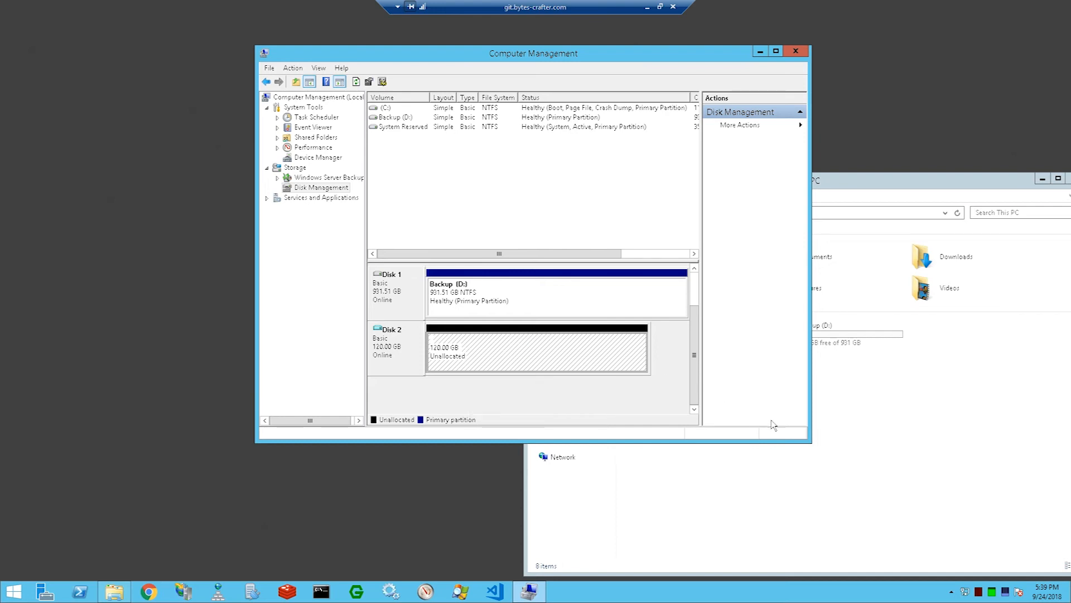
click(843, 420)
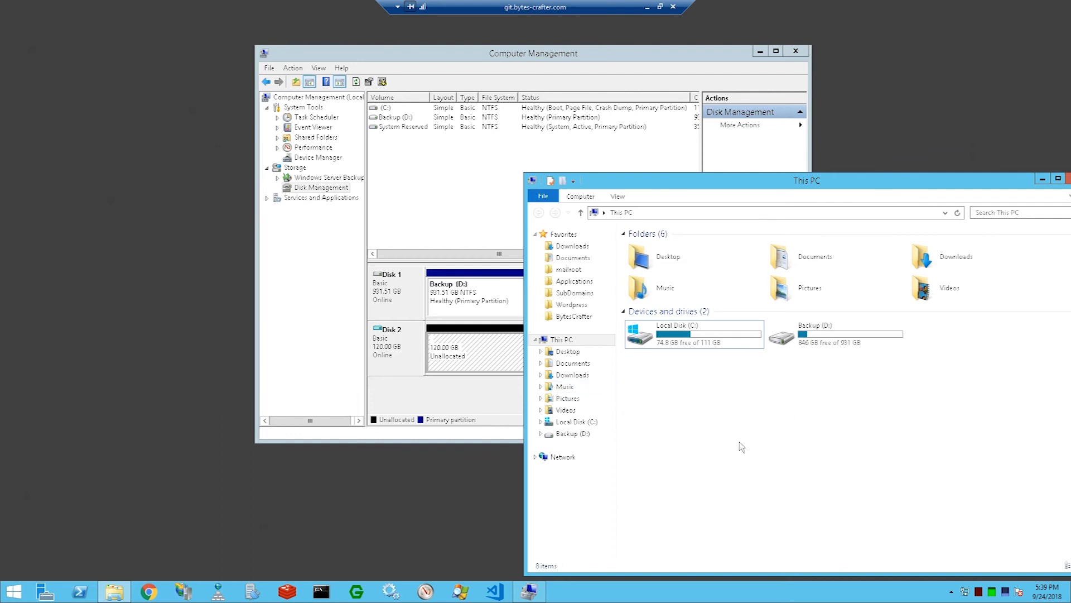
click(484, 366)
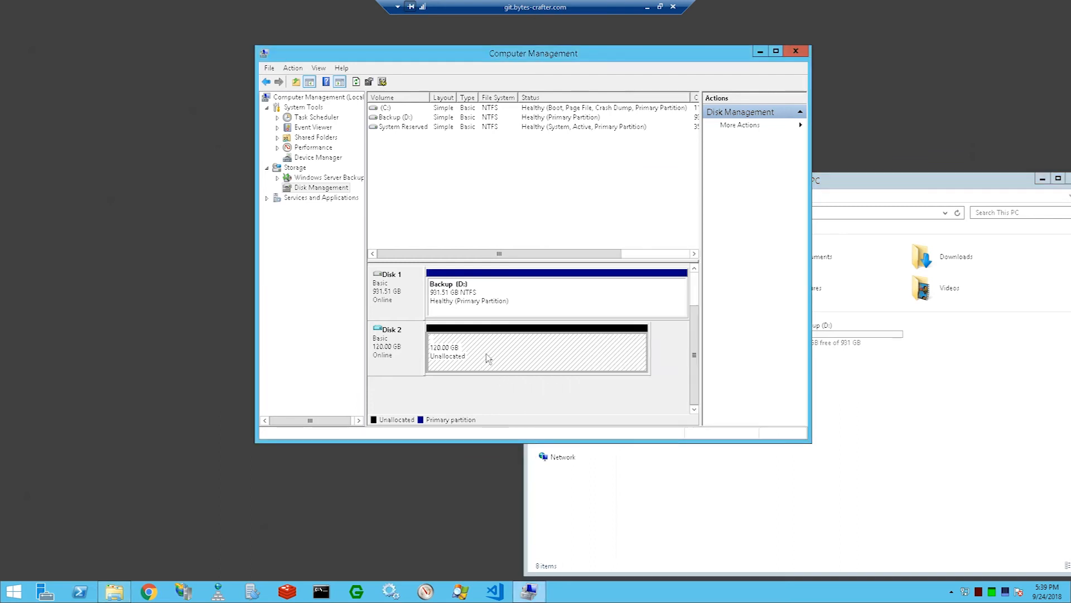
right_click(489, 356)
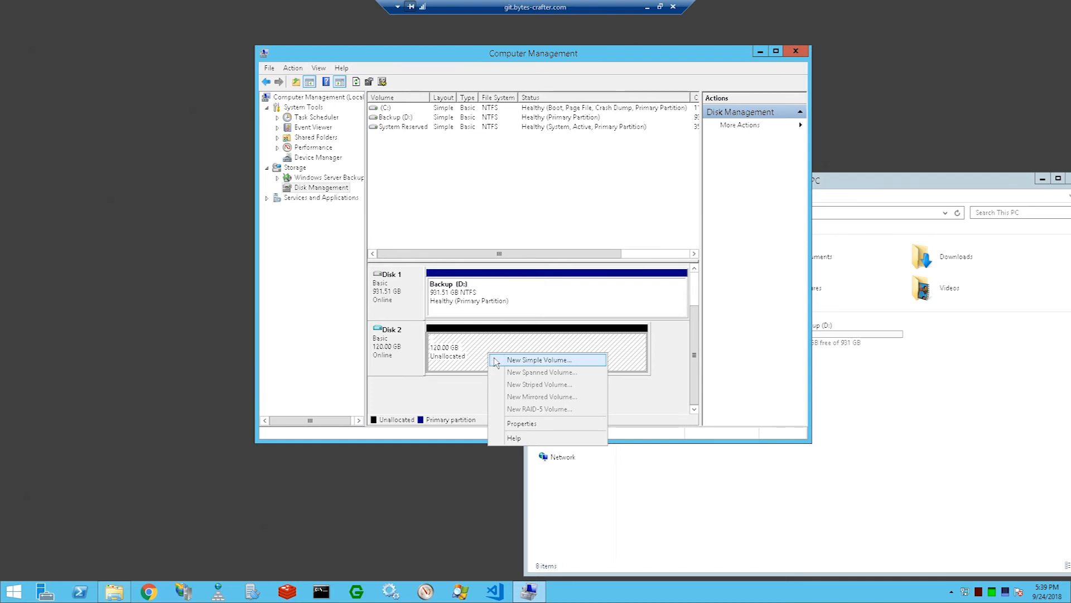
click(496, 360)
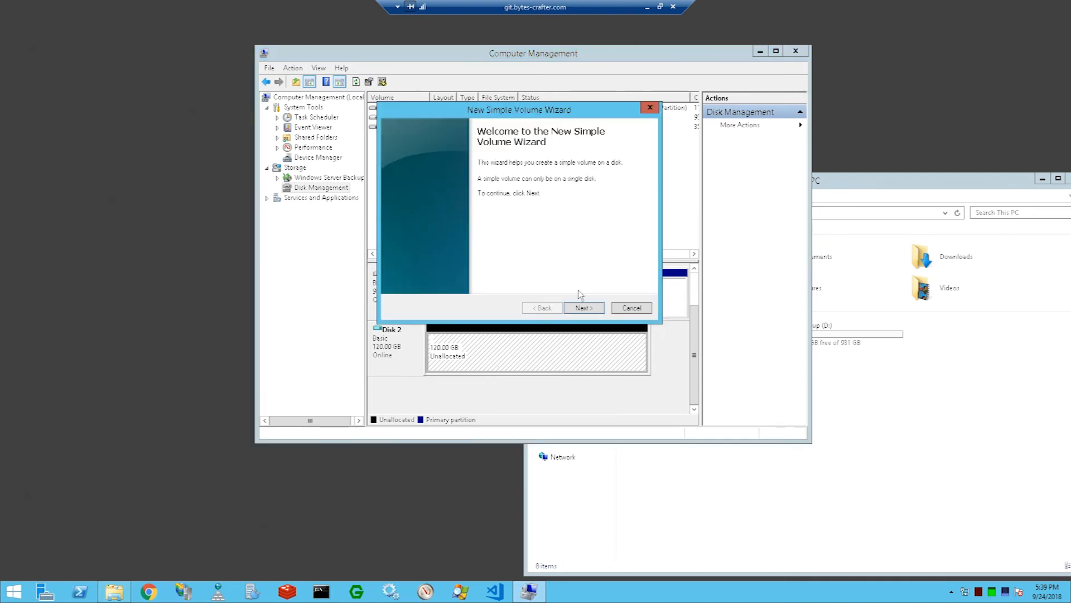
click(590, 313)
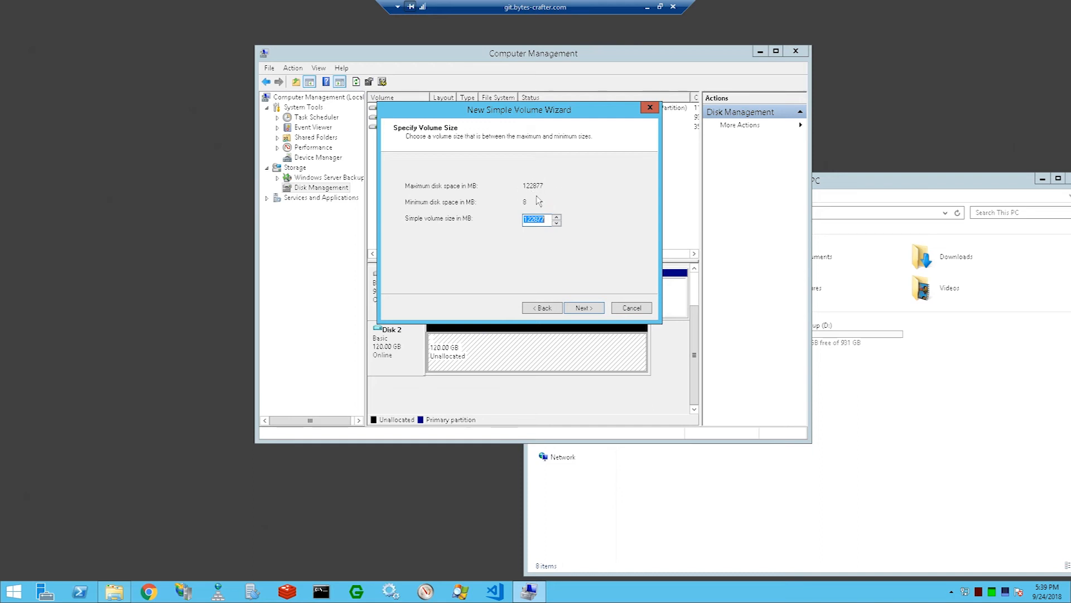
click(585, 310)
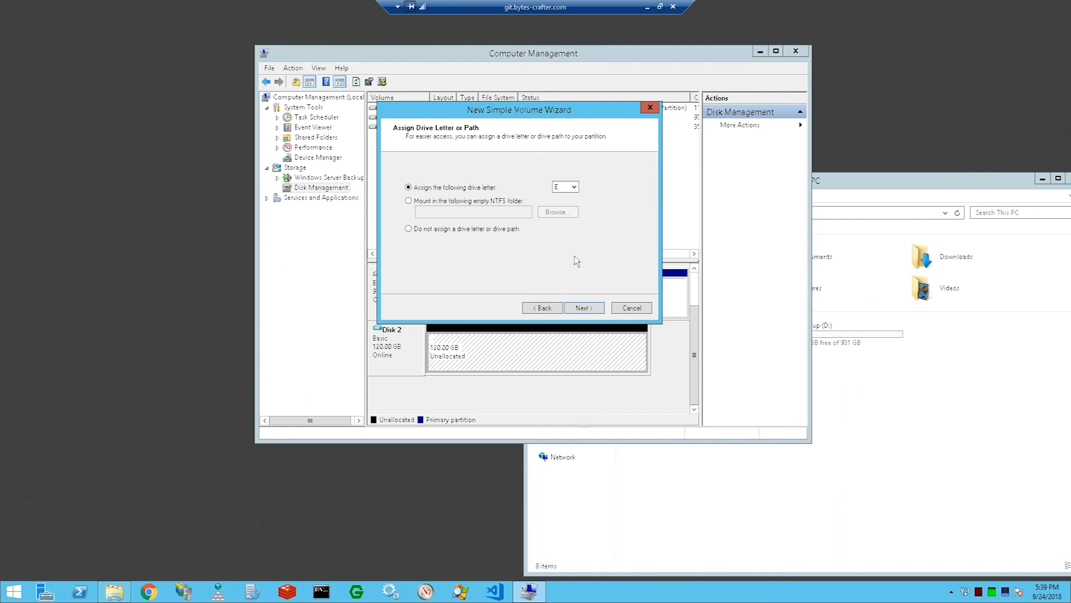
Step: Check the drives listed in File Explorer and assign drive letter E to the new volume
click(577, 191)
click(576, 191)
click(861, 378)
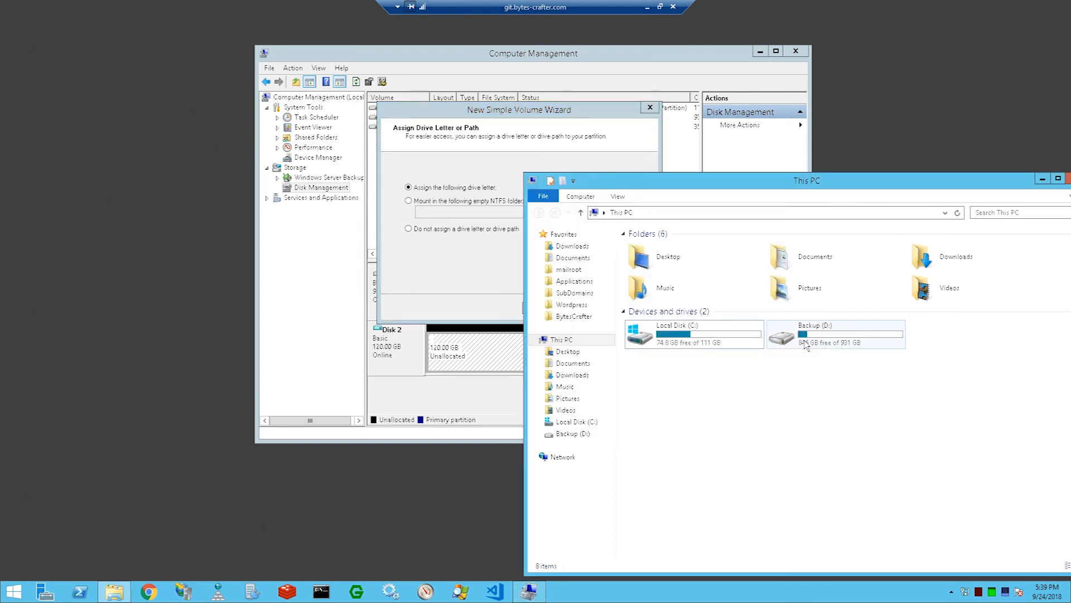
click(455, 278)
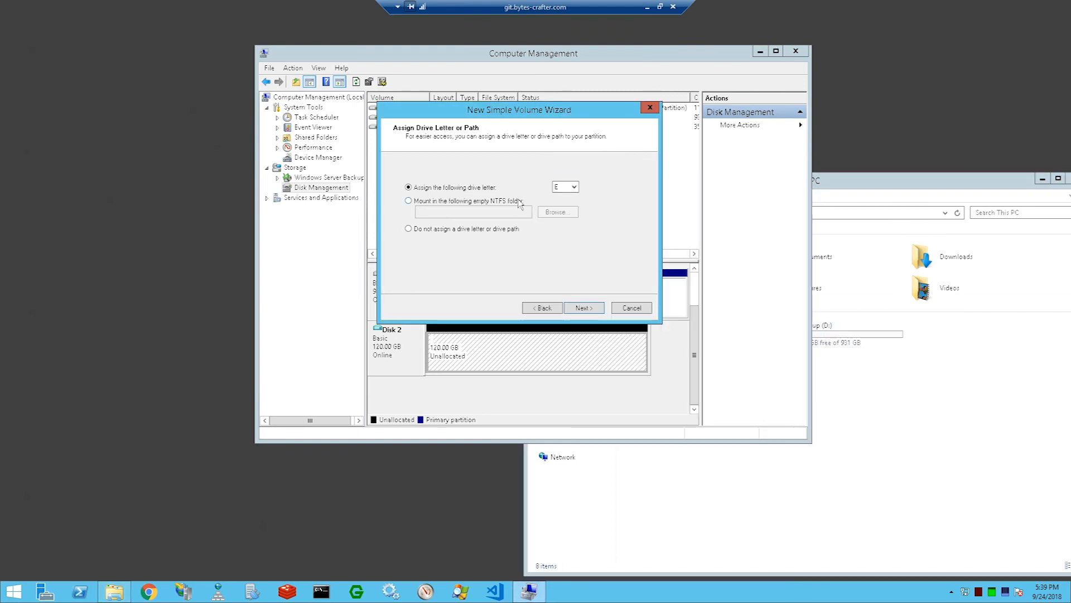
click(580, 308)
Step: Review the format settings for the new volume, keeping the NTFS file system and the default allocation unit size
drag(500, 109, 519, 179)
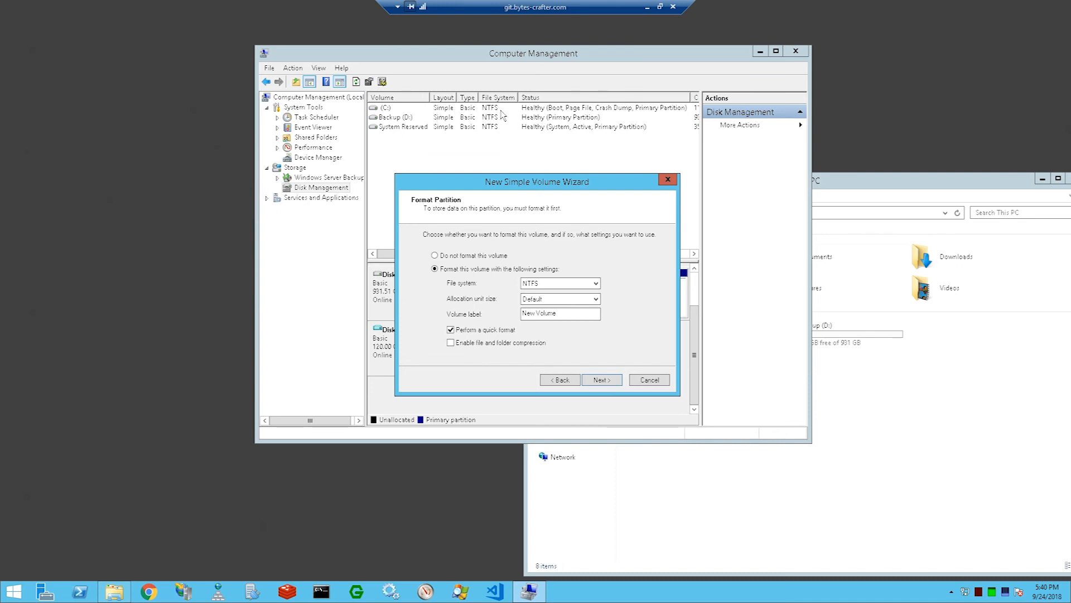
click(552, 283)
click(551, 284)
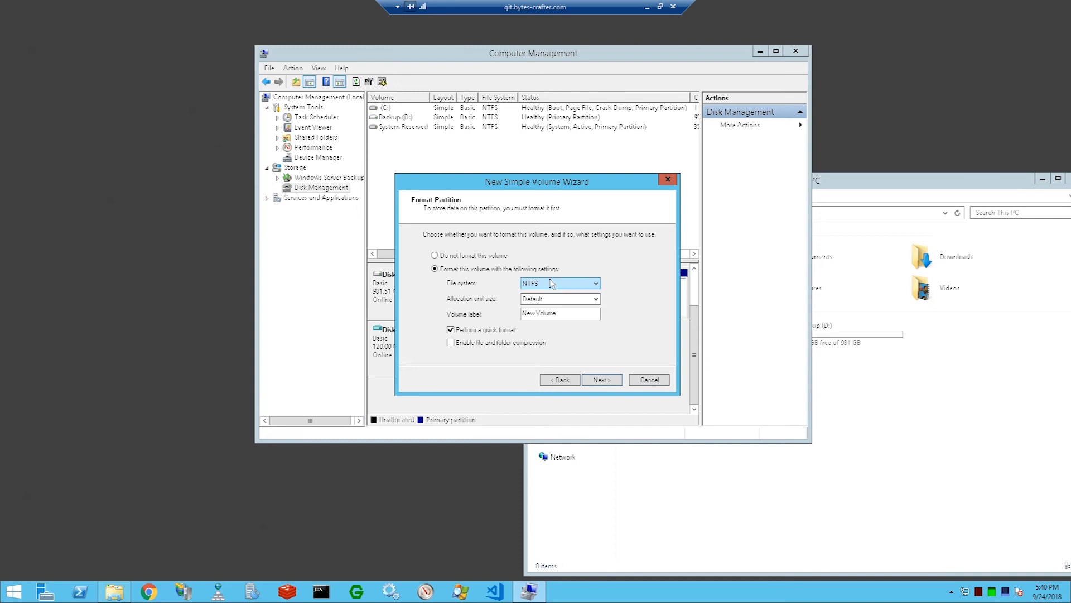
key(Tab)
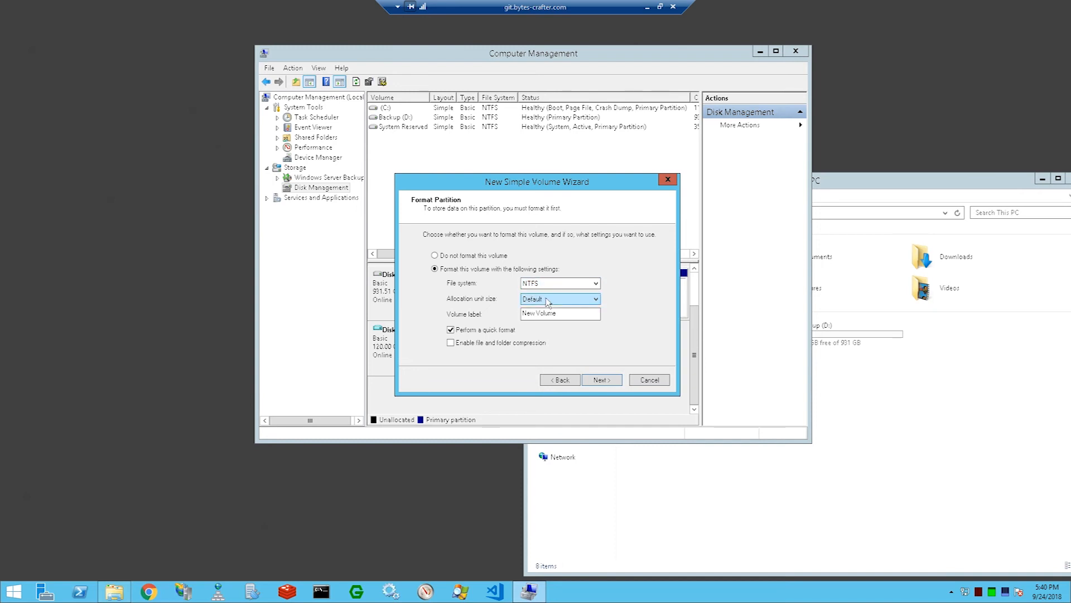
click(522, 229)
click(522, 230)
click(524, 242)
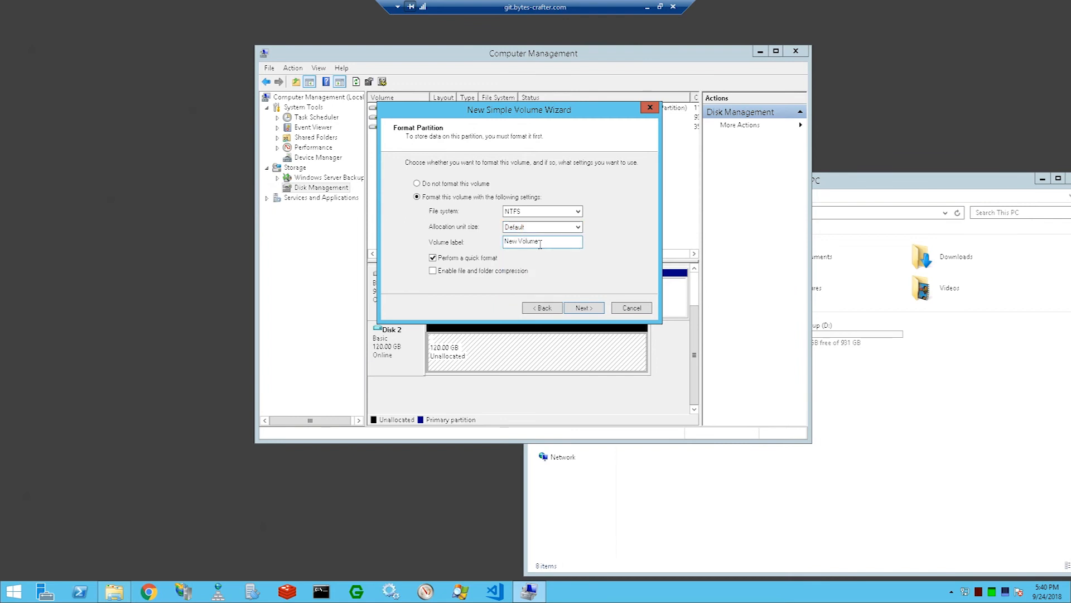
Step: Clear the volume label in the new volume's format settings
drag(527, 115, 515, 185)
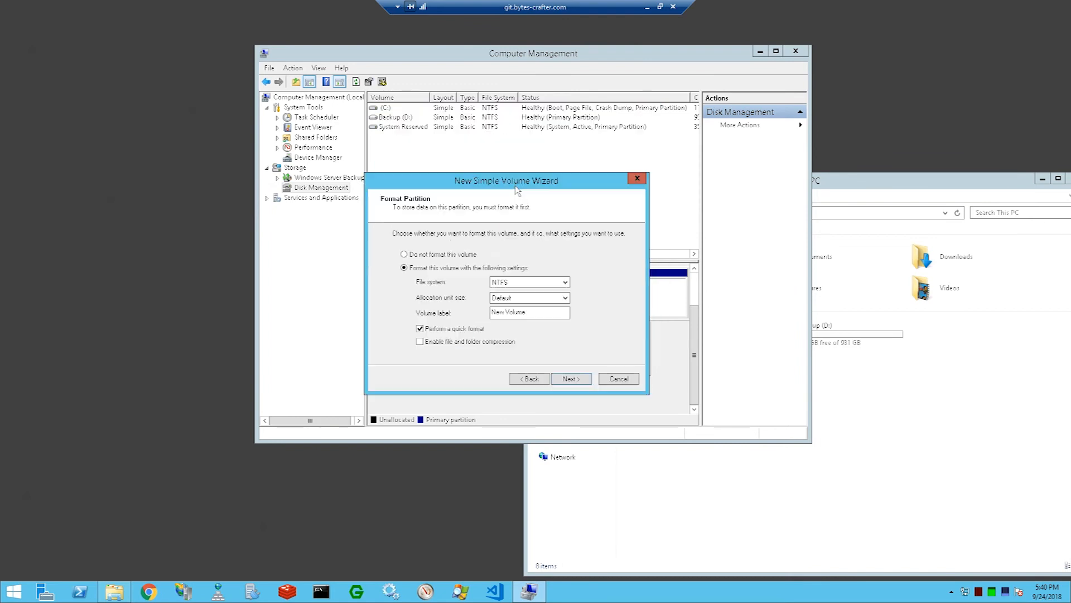
drag(534, 312, 487, 314)
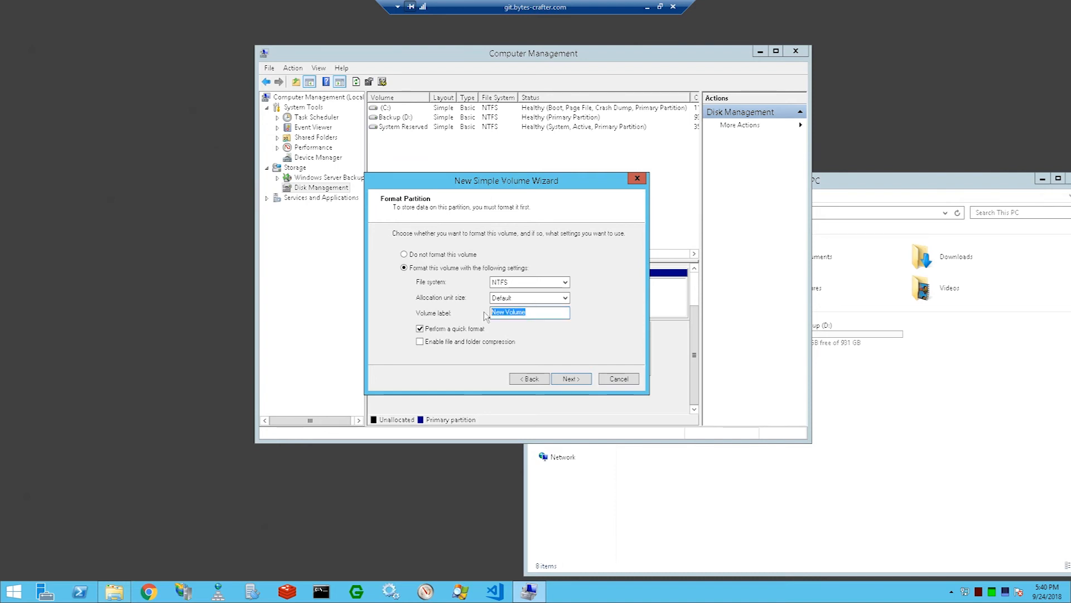
text(Bacup)
key(BackSpace)
key(BackSpace)
key(BackSpace)
key(BackSpace)
key(BackSpace)
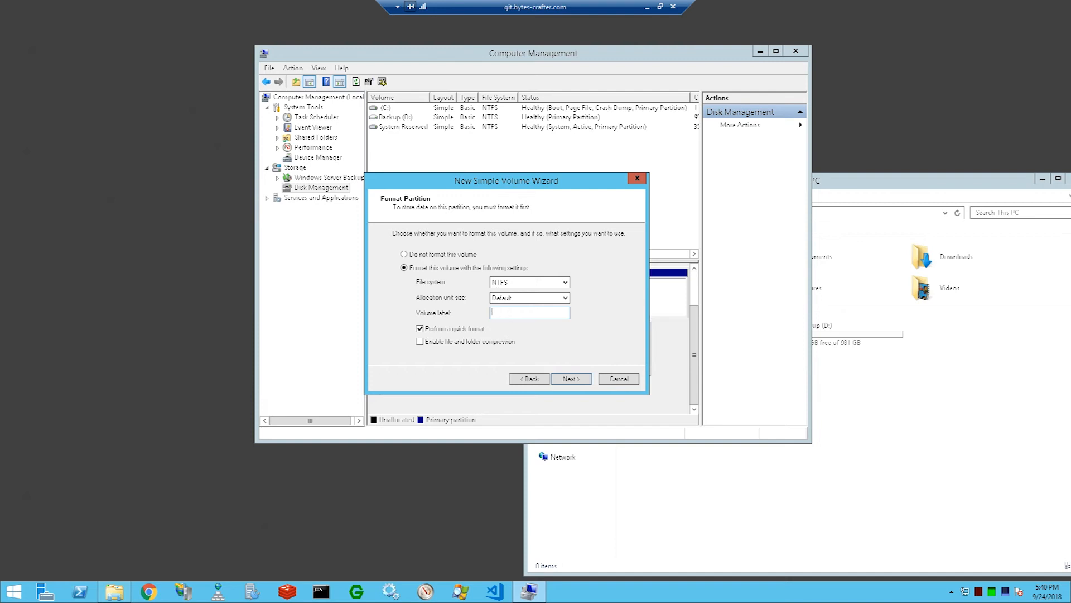
Step: Compare the existing drive names in File Explorer and accept the quick format settings with a blank volume label
click(913, 414)
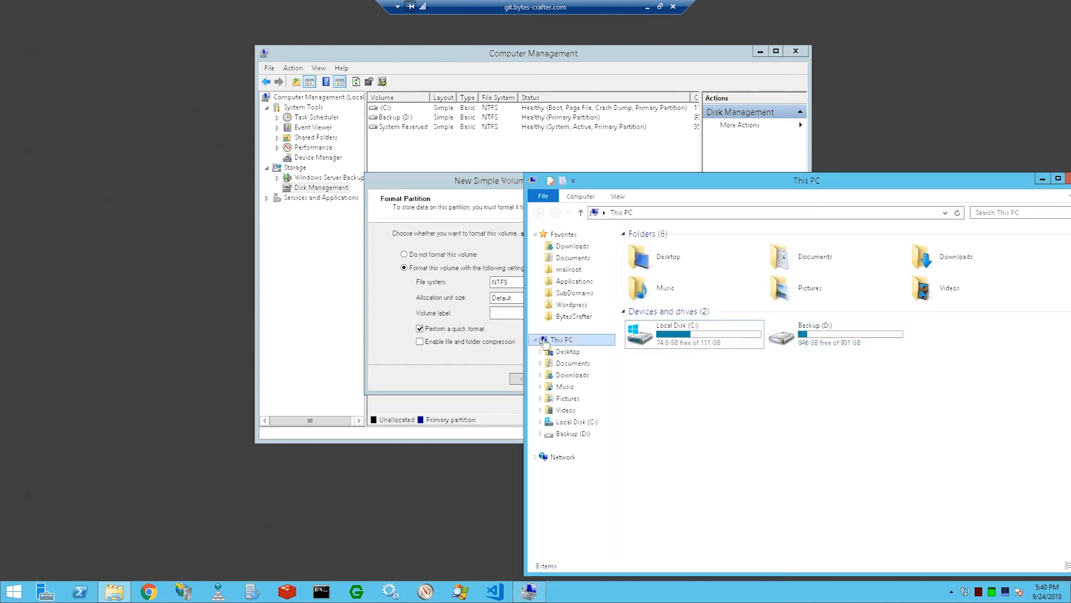
click(511, 299)
click(512, 309)
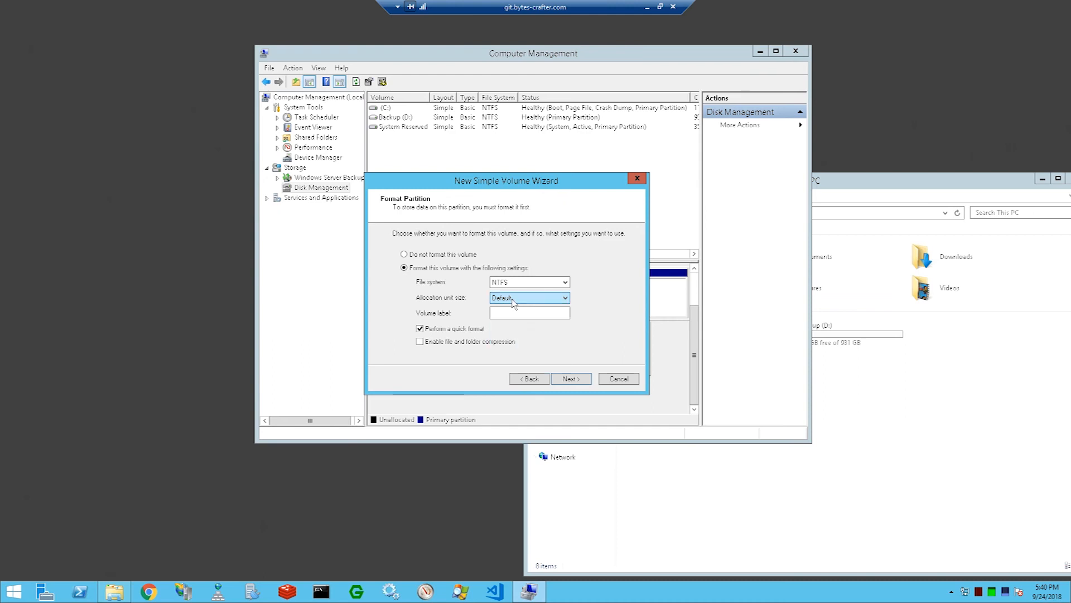
click(851, 403)
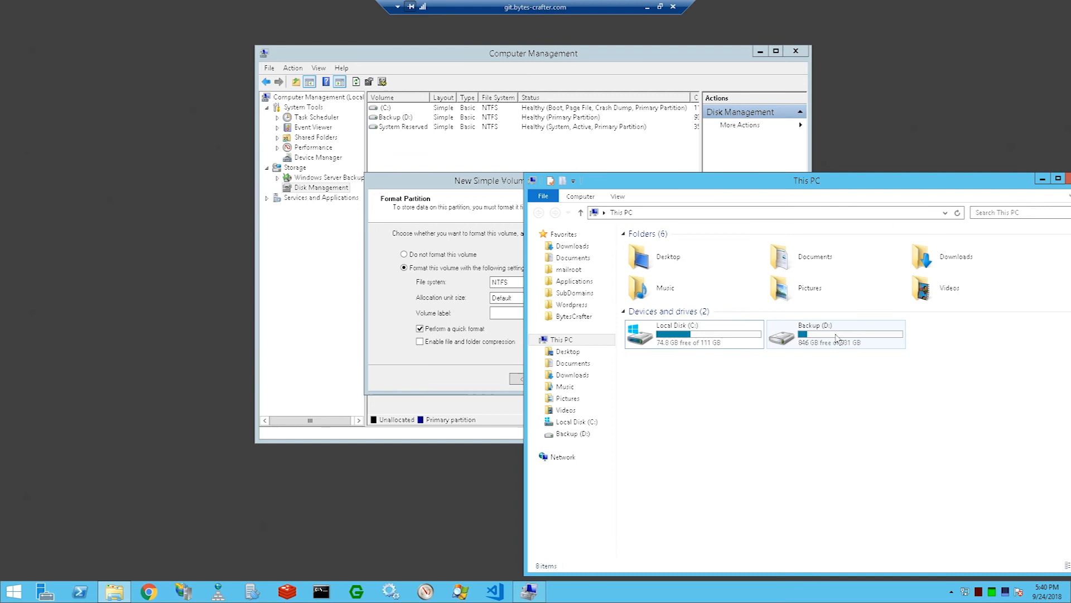
click(494, 314)
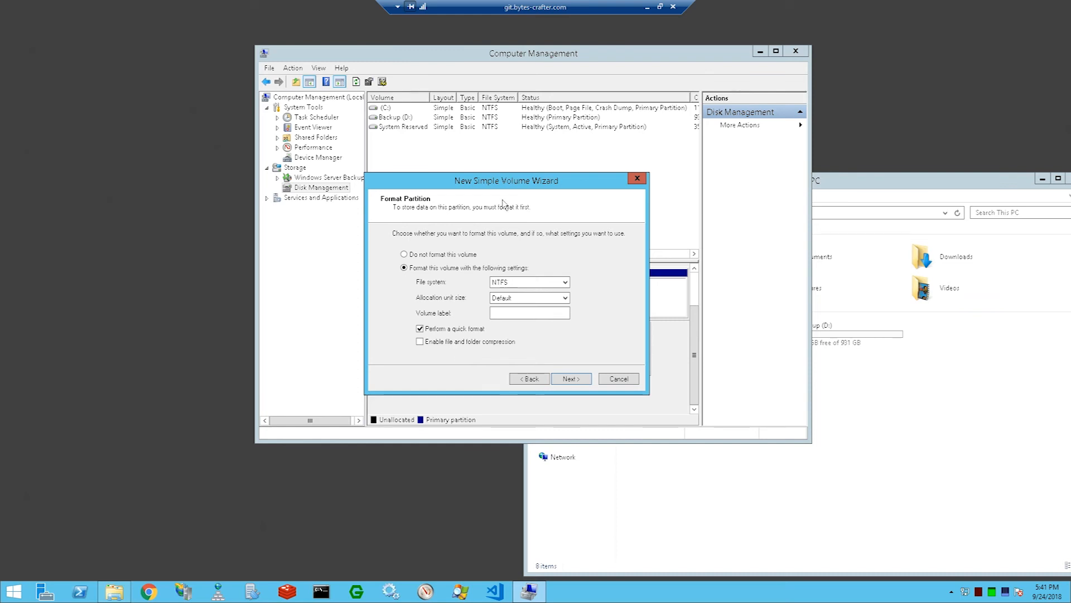
drag(501, 188, 532, 183)
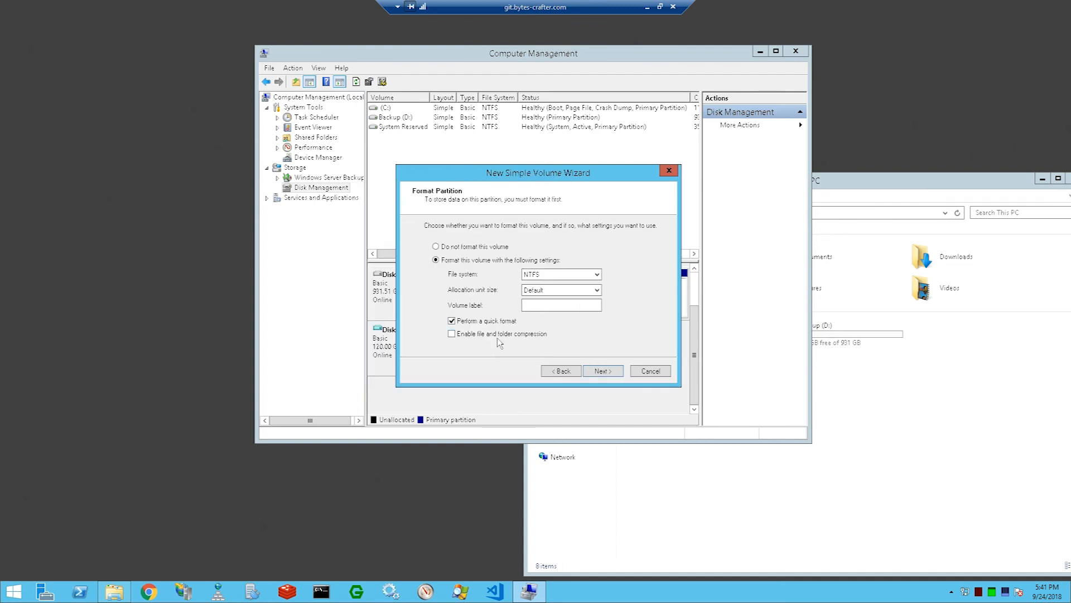
click(611, 372)
Step: Review the complete summary of the selected volume settings and finish creating the simple volume on Disk 2
mouse_move(652, 266)
mouse_down()
mouse_move(650, 281)
mouse_move(647, 264)
mouse_up()
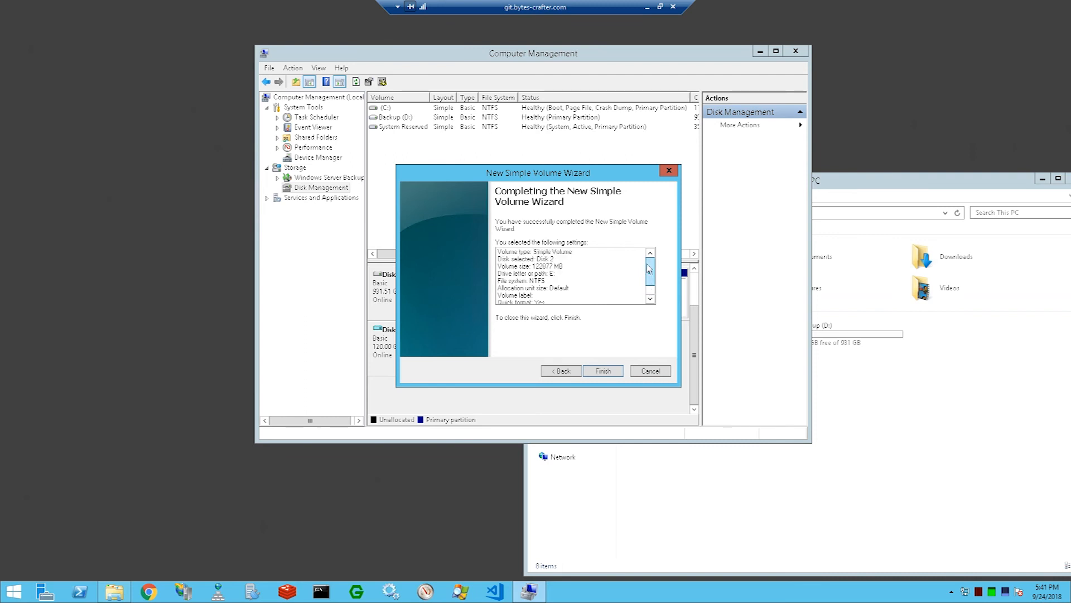
scroll(649, 268, down, 1)
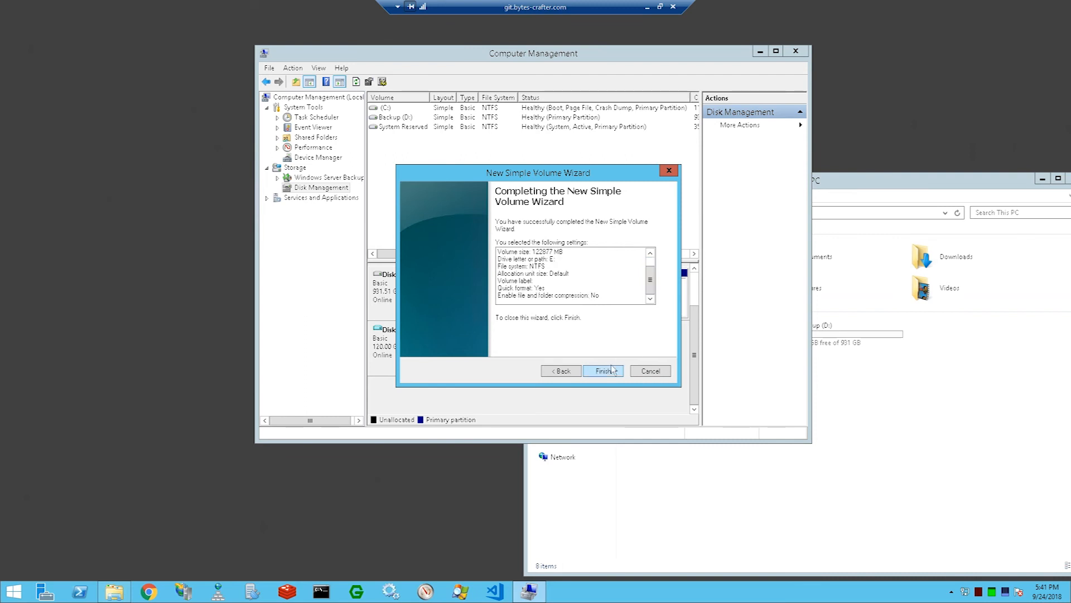
click(873, 188)
drag(861, 185, 940, 185)
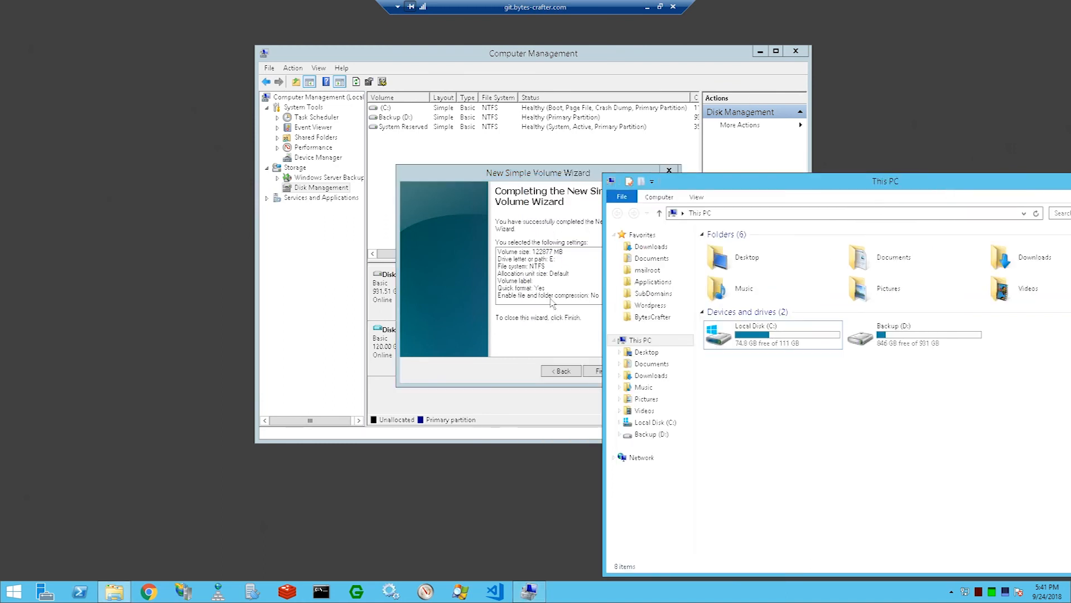
click(531, 362)
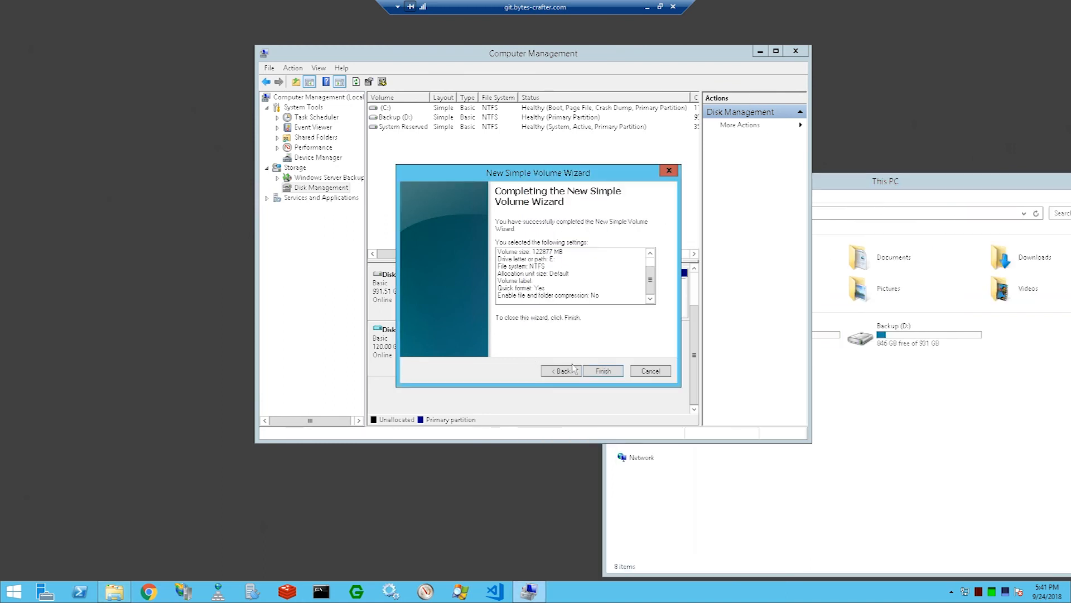
click(593, 369)
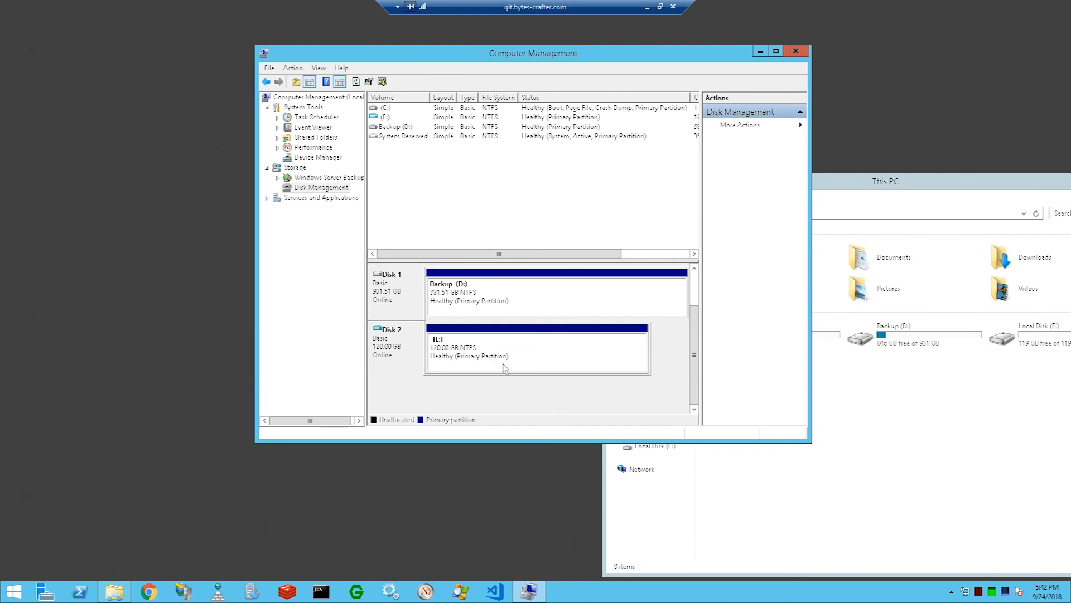
Step: Check the size and contents of the new Local Disk (E:) in File Explorer and return to This PC
click(935, 397)
drag(883, 182, 732, 169)
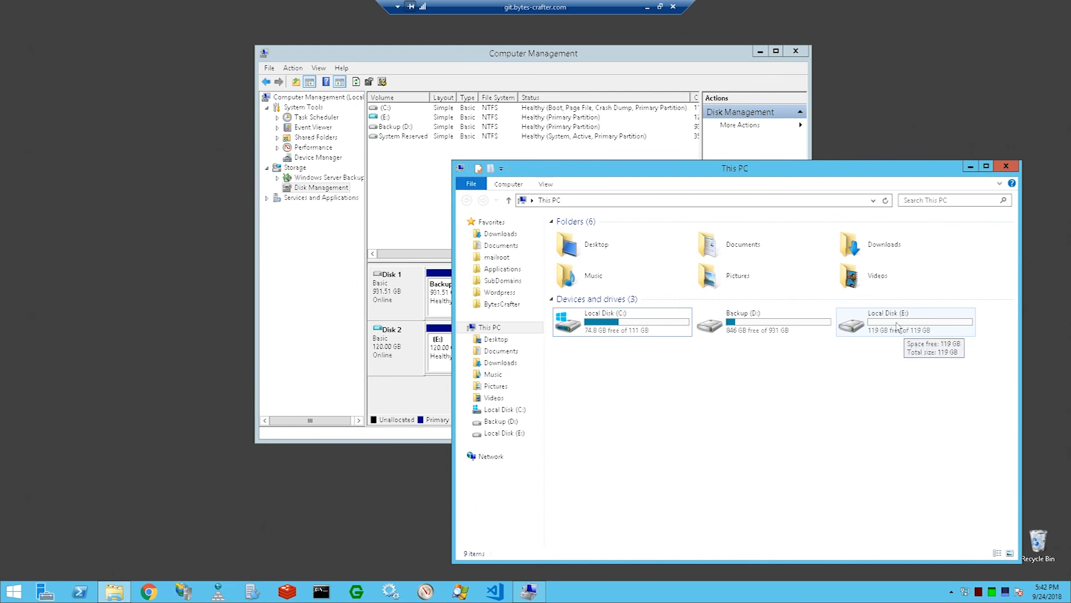
click(897, 325)
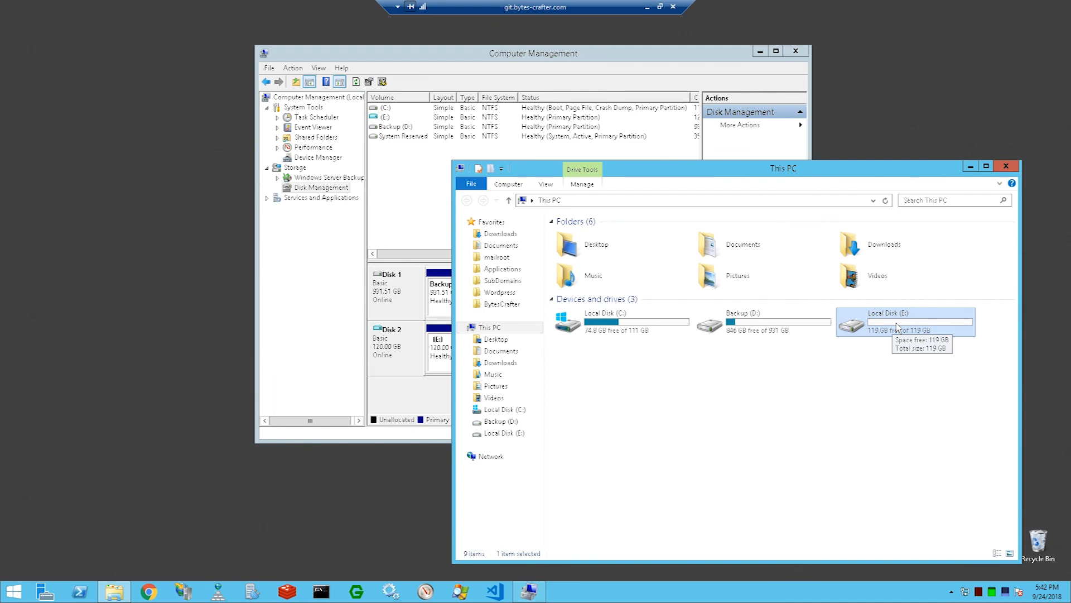
click(883, 366)
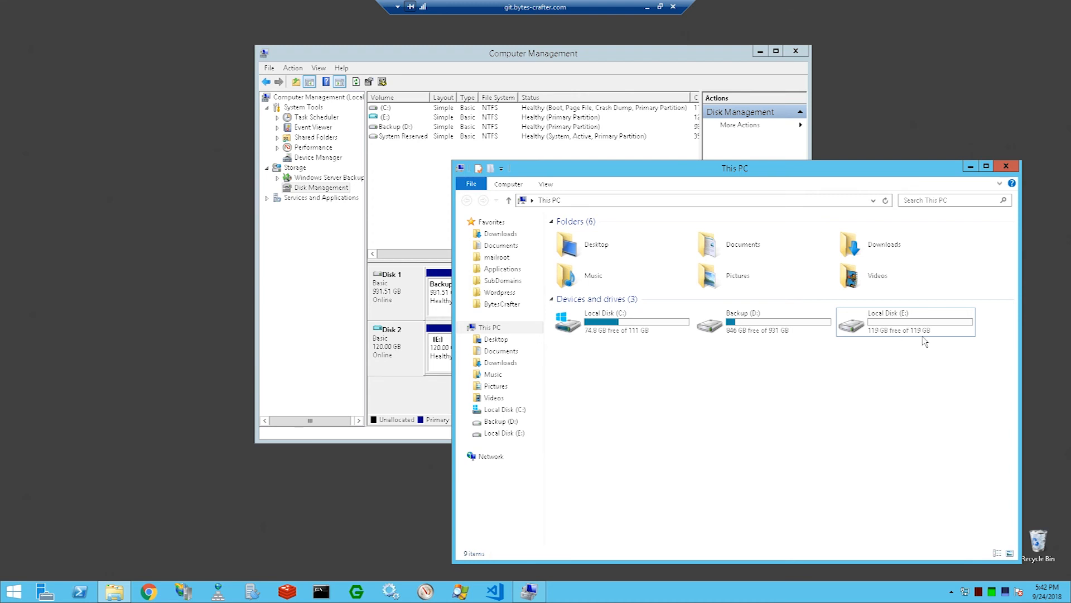
double_click(896, 339)
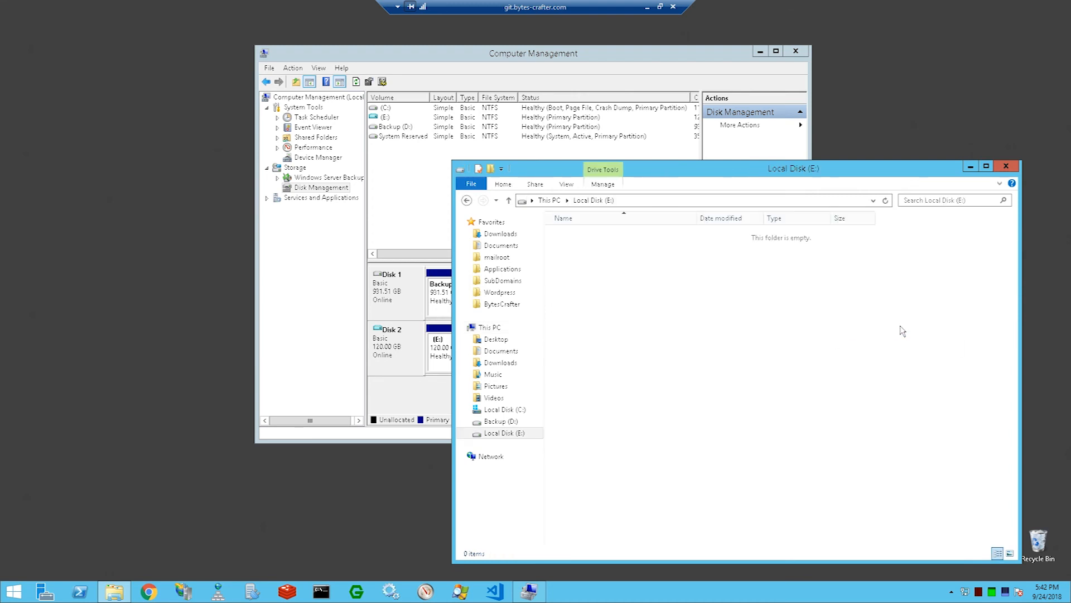
key(alt+Left)
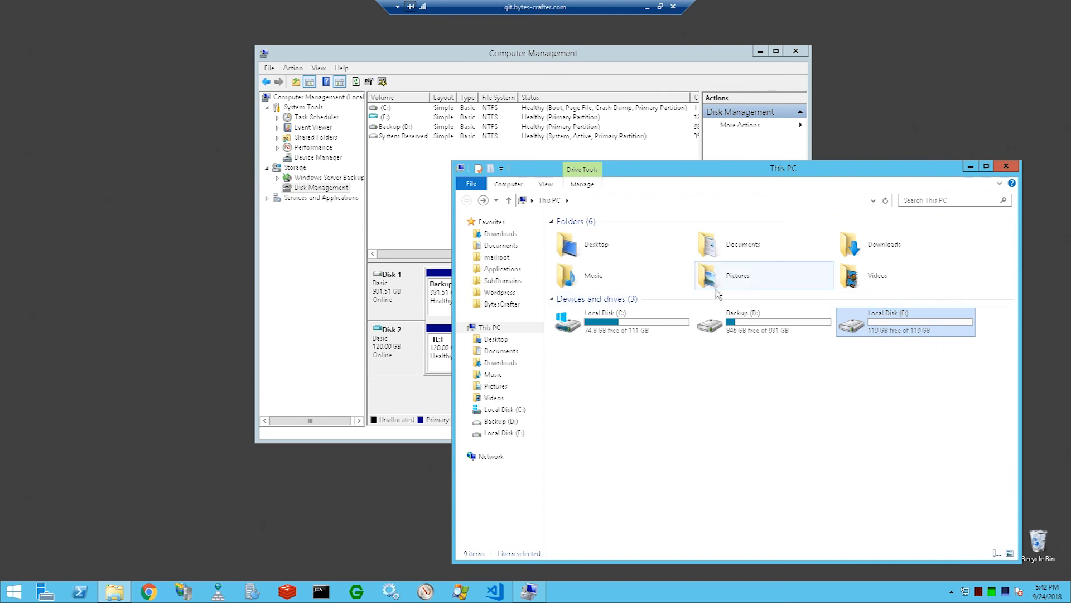
Step: Check the size of WinSer12-WebServerV2-Backup.vhd on Backup (D:), and compare Local Disk (C:) with Local Disk (E:) in This PC
double_click(726, 324)
click(596, 259)
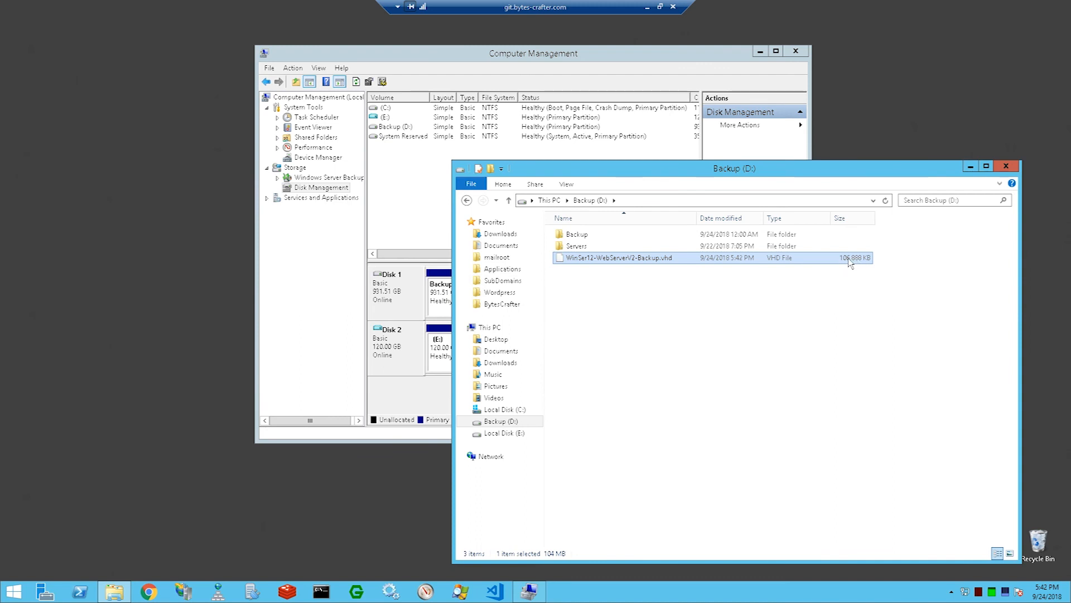
click(466, 199)
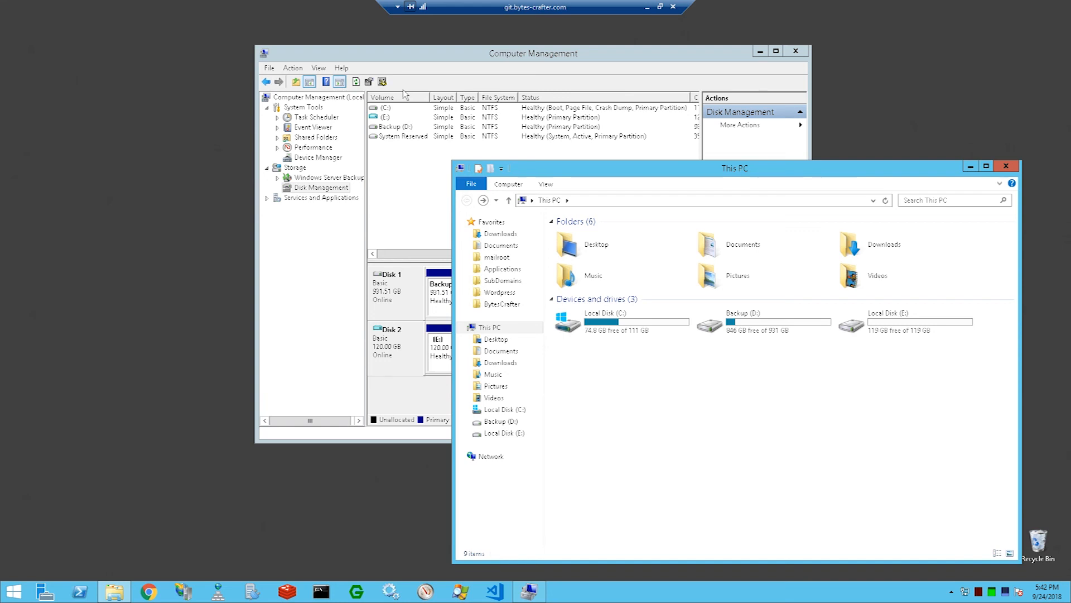
click(626, 327)
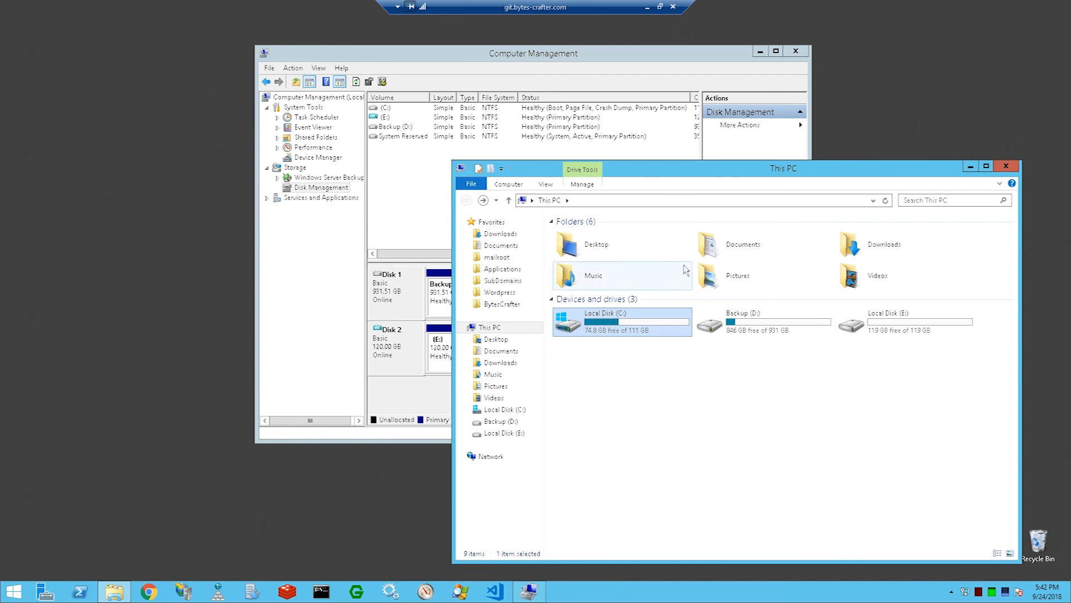
click(904, 328)
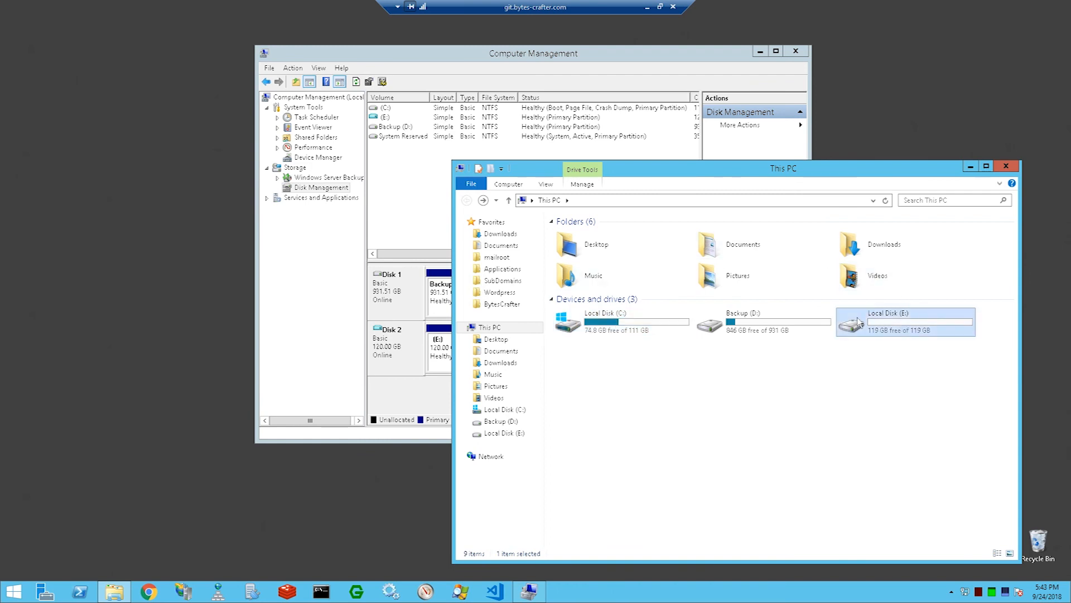